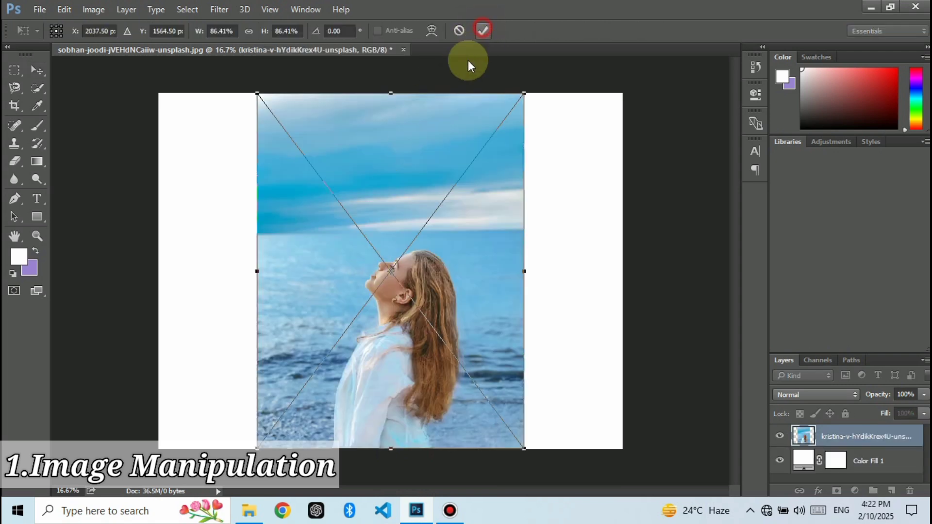
Step: Commit the placed seaside photo and move it to the right edge of the canvas
{"action": "double_click", "coordinate": [395, 304]}
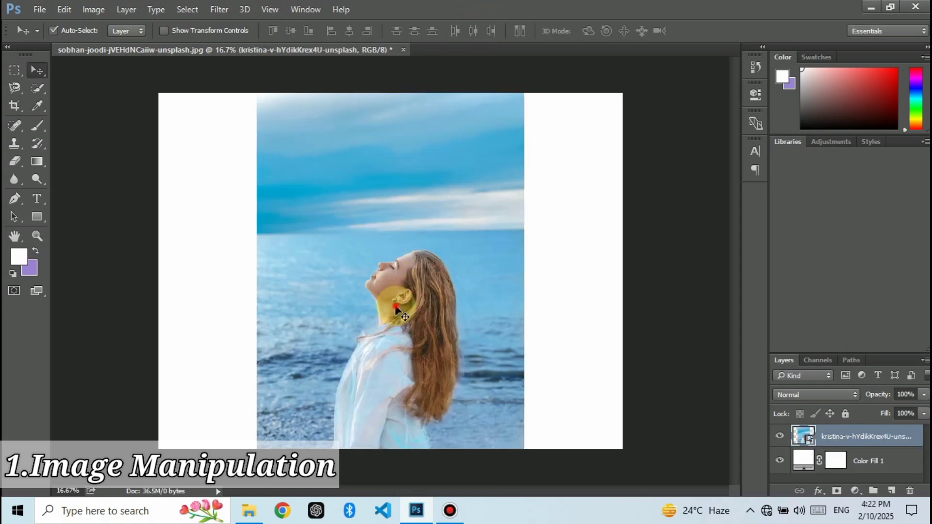
{"action": "left_click_drag", "start_coordinate": [395, 304], "coordinate": [494, 305]}
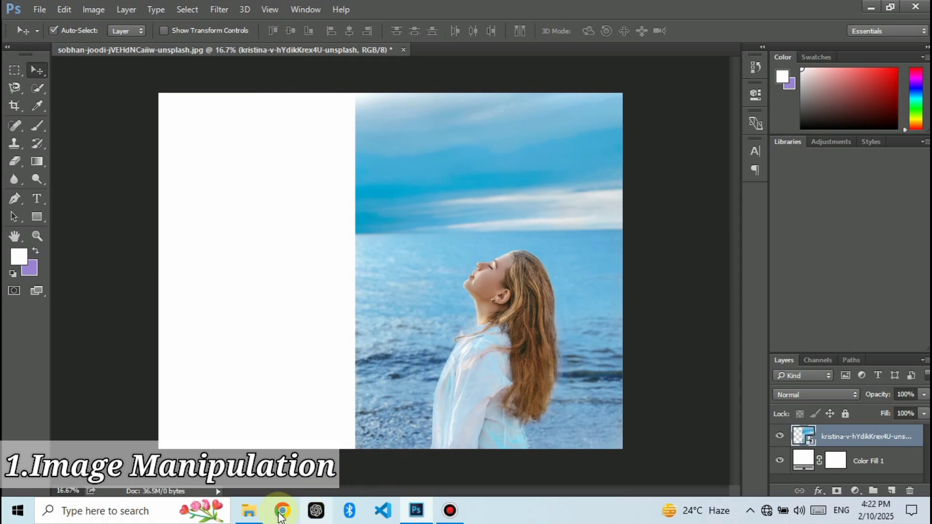
Step: Place the dark-haired woman's portrait on the left side of the canvas and shift both photos so the blonde woman is clear of it
{"action": "left_click", "coordinate": [249, 511]}
{"action": "left_click_drag", "start_coordinate": [210, 174], "coordinate": [300, 322]}
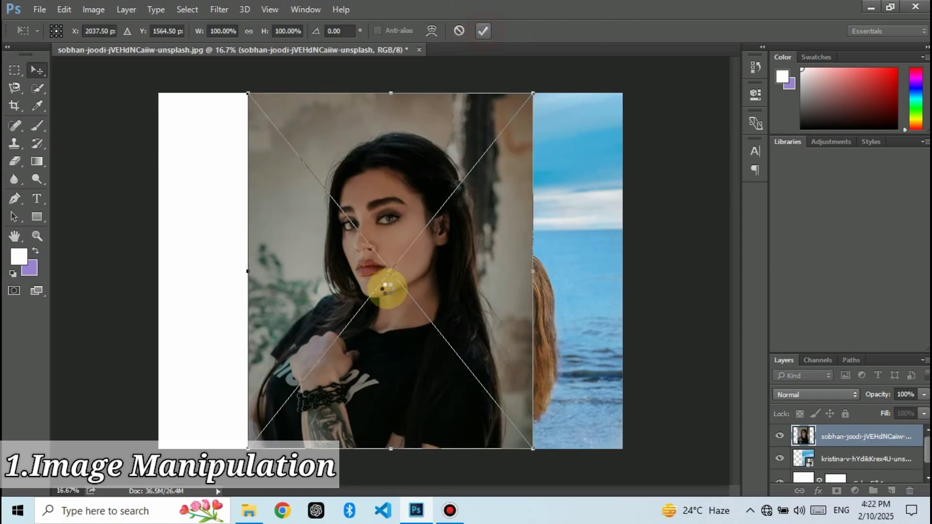
{"action": "key", "text": "Return"}
{"action": "left_click_drag", "start_coordinate": [360, 322], "coordinate": [293, 325]}
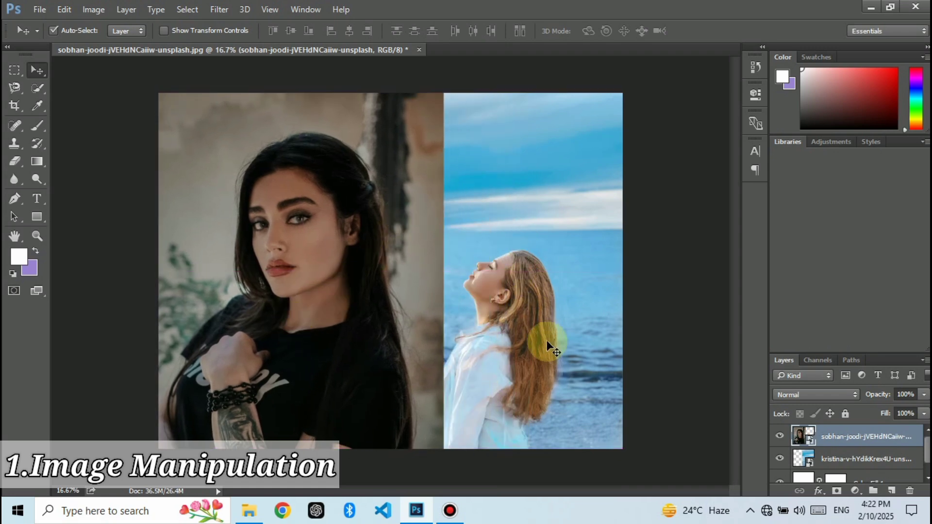
{"action": "left_click_drag", "start_coordinate": [507, 336], "coordinate": [545, 337]}
{"action": "left_click_drag", "start_coordinate": [379, 344], "coordinate": [379, 345]}
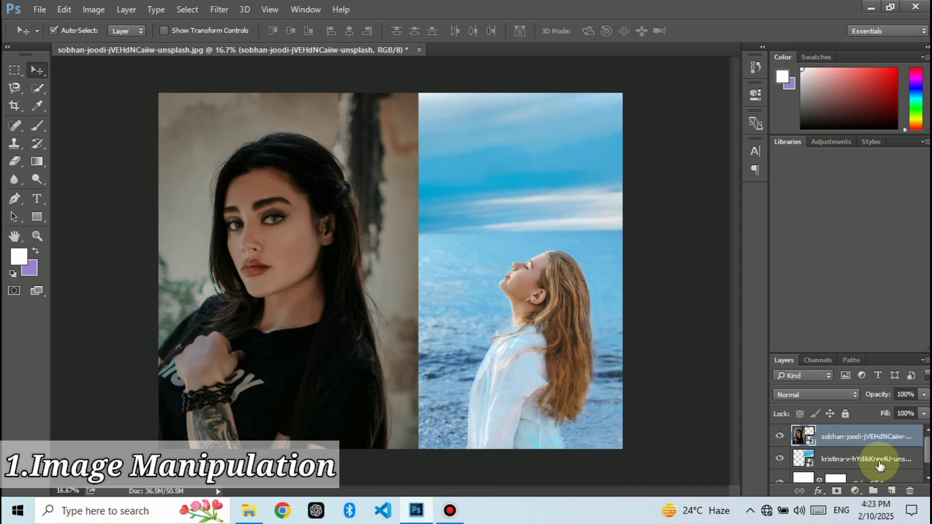
Step: Add a layer mask to the portrait layer and to the seaside photo layer
{"action": "left_click_drag", "start_coordinate": [843, 351], "coordinate": [835, 223]}
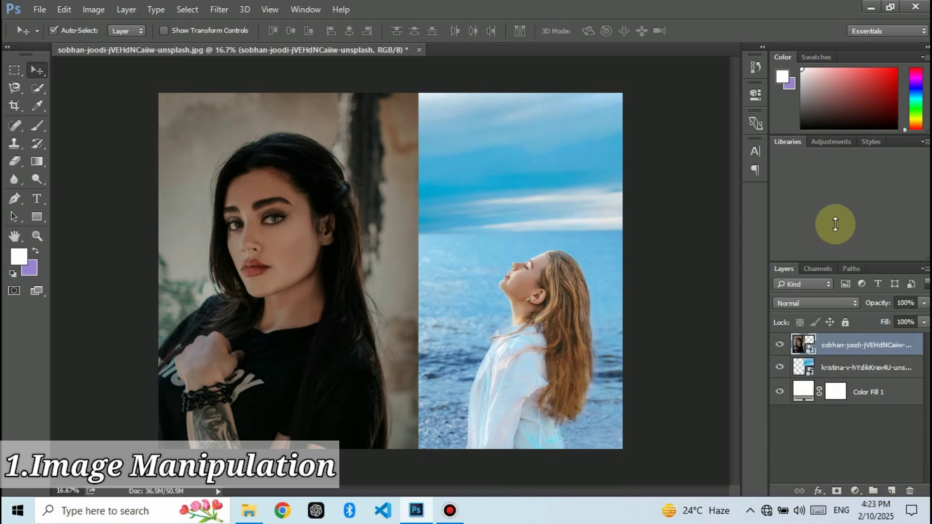
{"action": "left_click", "coordinate": [839, 492]}
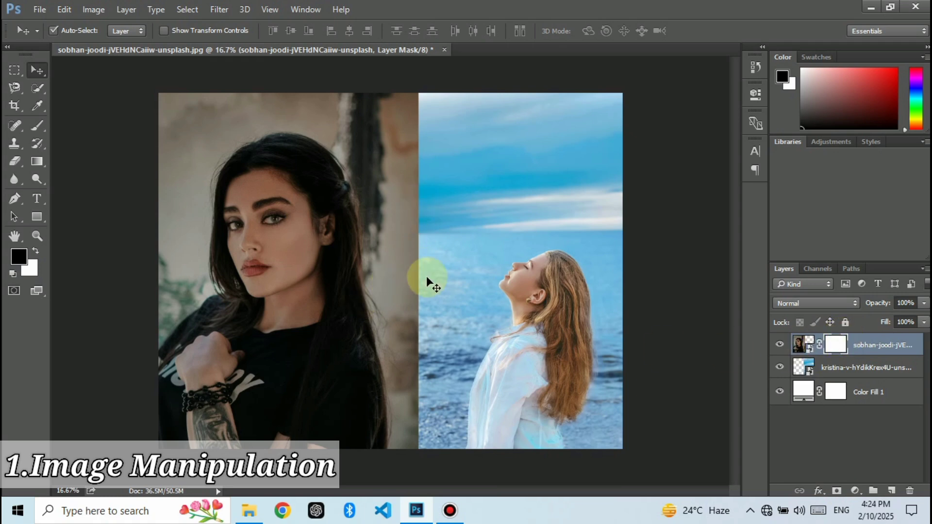
{"action": "left_click", "coordinate": [855, 372]}
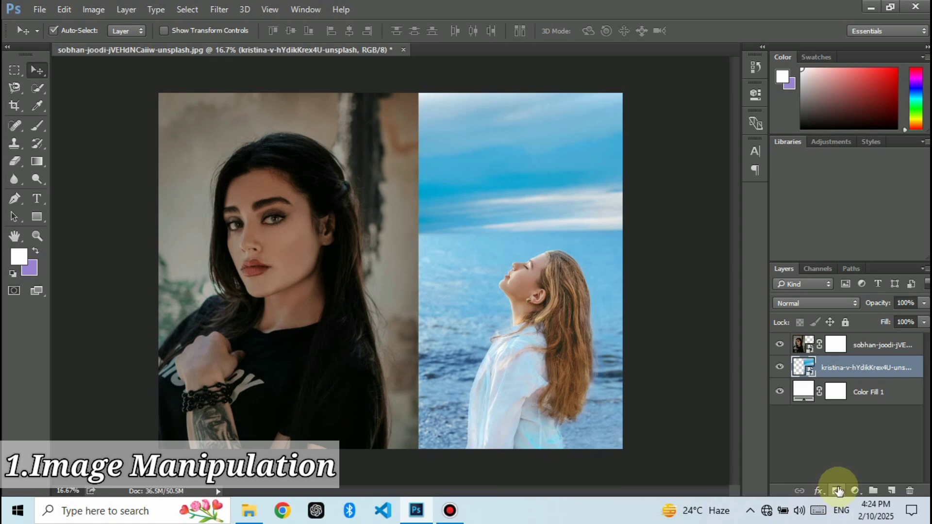
{"action": "left_click", "coordinate": [836, 491]}
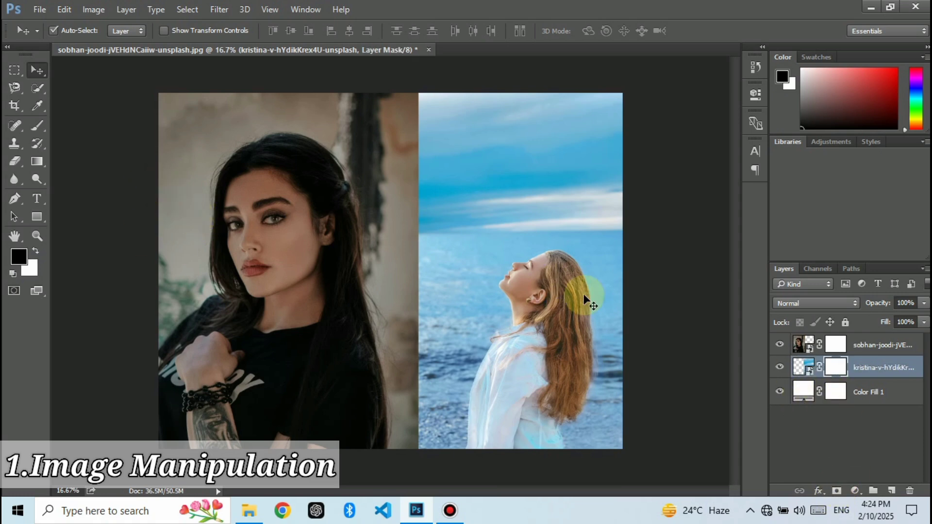
Step: Paint black on the portrait layer's mask along the seam between the photos, using the Brush at 91% opacity and 10% flow
{"action": "left_click", "coordinate": [837, 346]}
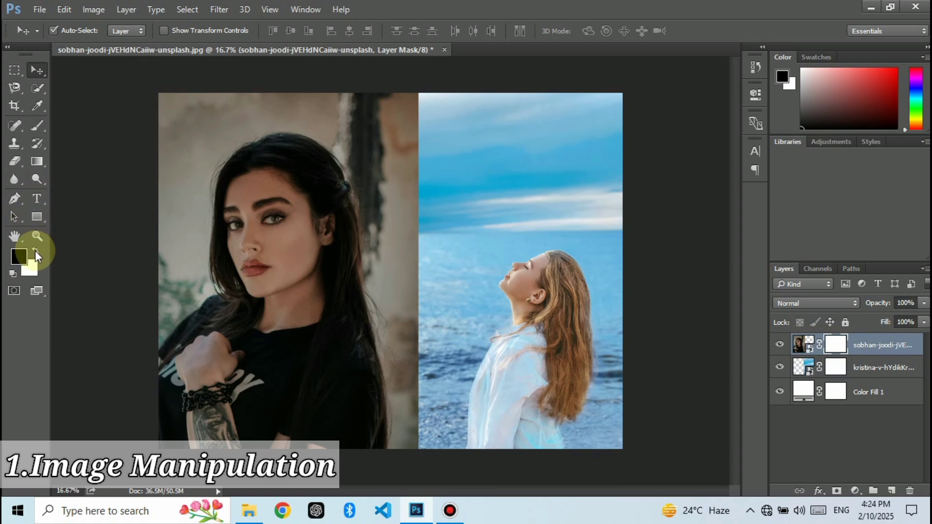
{"action": "left_click", "coordinate": [35, 251]}
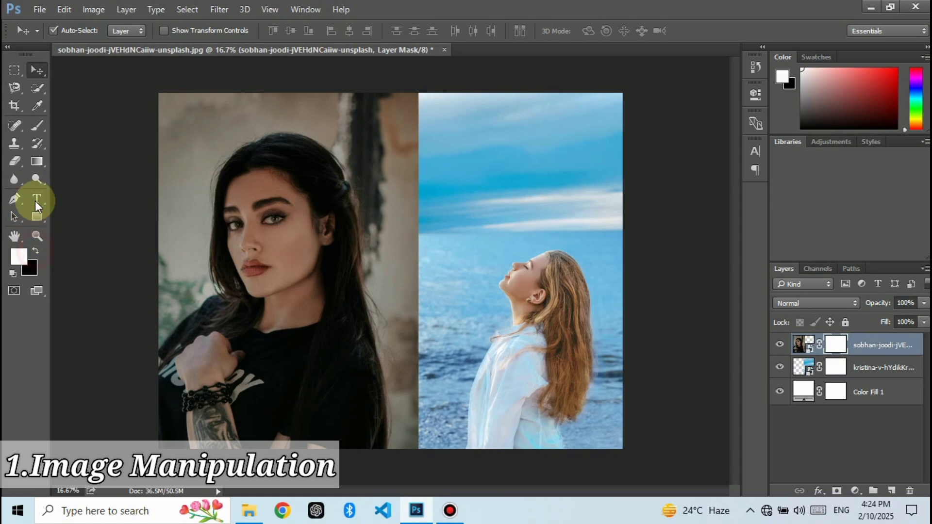
{"action": "left_click", "coordinate": [38, 126]}
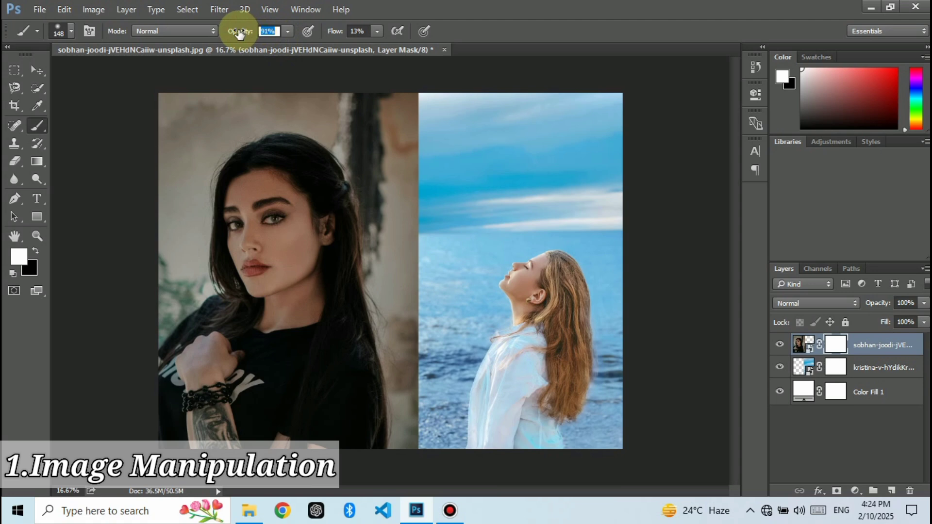
{"action": "left_click", "coordinate": [308, 31]}
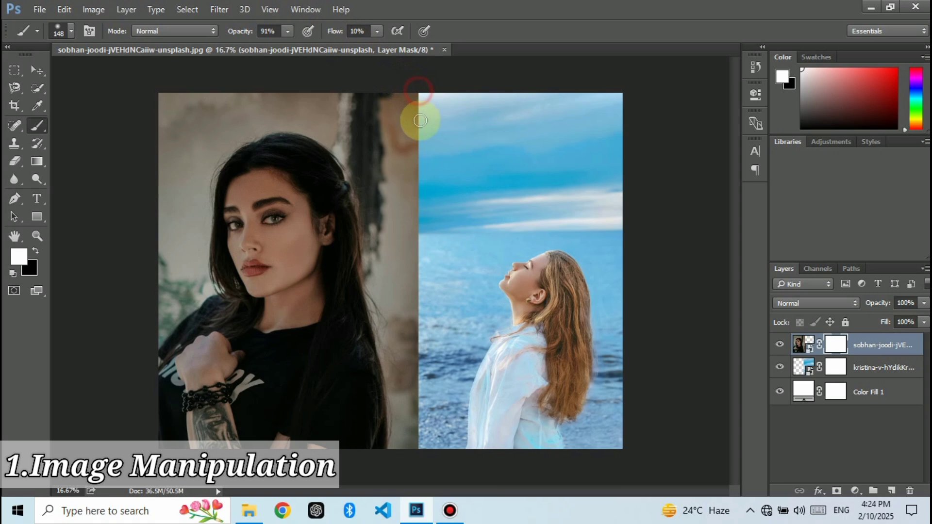
{"action": "key", "text": "x"}
{"action": "mouse_move", "coordinate": [420, 117]}
{"action": "left_mouse_down"}
{"action": "mouse_move", "coordinate": [413, 156]}
{"action": "mouse_move", "coordinate": [422, 94]}
{"action": "mouse_move", "coordinate": [421, 199]}
{"action": "mouse_move", "coordinate": [411, 196]}
{"action": "mouse_move", "coordinate": [416, 242]}
{"action": "mouse_move", "coordinate": [421, 200]}
{"action": "mouse_move", "coordinate": [424, 221]}
{"action": "mouse_move", "coordinate": [411, 145]}
{"action": "mouse_move", "coordinate": [431, 99]}
{"action": "mouse_move", "coordinate": [421, 102]}
{"action": "mouse_move", "coordinate": [420, 120]}
{"action": "mouse_move", "coordinate": [420, 95]}
{"action": "mouse_move", "coordinate": [424, 371]}
{"action": "mouse_move", "coordinate": [414, 443]}
{"action": "mouse_move", "coordinate": [426, 375]}
{"action": "mouse_move", "coordinate": [422, 390]}
{"action": "mouse_move", "coordinate": [412, 364]}
{"action": "mouse_move", "coordinate": [415, 306]}
{"action": "mouse_move", "coordinate": [424, 382]}
{"action": "mouse_move", "coordinate": [422, 355]}
{"action": "mouse_move", "coordinate": [433, 339]}
{"action": "mouse_move", "coordinate": [427, 310]}
{"action": "mouse_move", "coordinate": [416, 307]}
{"action": "mouse_move", "coordinate": [424, 261]}
{"action": "mouse_move", "coordinate": [421, 377]}
{"action": "mouse_move", "coordinate": [412, 258]}
{"action": "mouse_move", "coordinate": [423, 261]}
{"action": "mouse_move", "coordinate": [414, 250]}
{"action": "mouse_move", "coordinate": [431, 202]}
{"action": "mouse_move", "coordinate": [418, 195]}
{"action": "mouse_move", "coordinate": [414, 154]}
{"action": "left_mouse_up"}
Step: Set the brush to 25% flow and 100% opacity, and paint down the full height of the seam on the portrait's mask
{"action": "left_click_drag", "start_coordinate": [333, 35], "coordinate": [345, 34]}
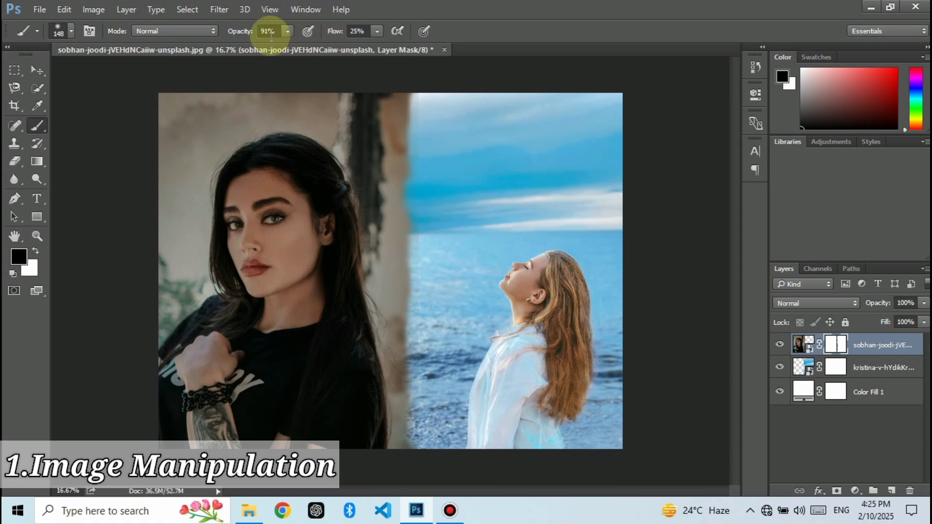
{"action": "left_click_drag", "start_coordinate": [244, 34], "coordinate": [254, 34]}
{"action": "mouse_move", "coordinate": [416, 93]}
{"action": "left_mouse_down"}
{"action": "mouse_move", "coordinate": [428, 262]}
{"action": "mouse_move", "coordinate": [412, 443]}
{"action": "left_mouse_up"}
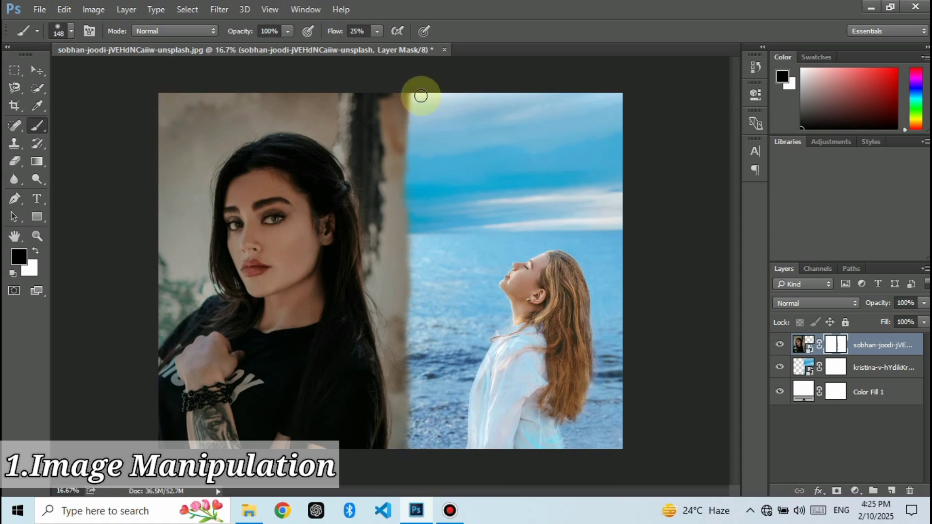
{"action": "left_click", "coordinate": [40, 71]}
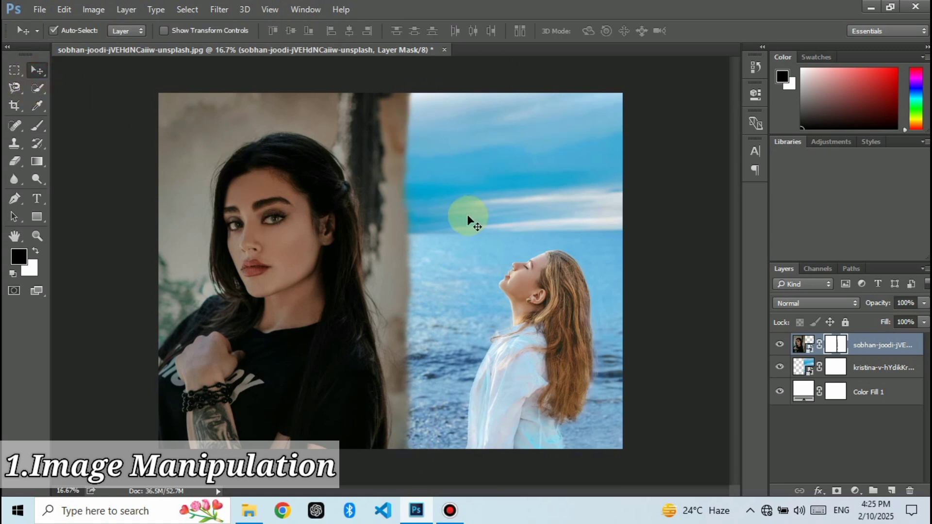
Step: Brush black along the seam on the seaside photo layer's mask
{"action": "left_click", "coordinate": [835, 368]}
{"action": "key", "text": "b"}
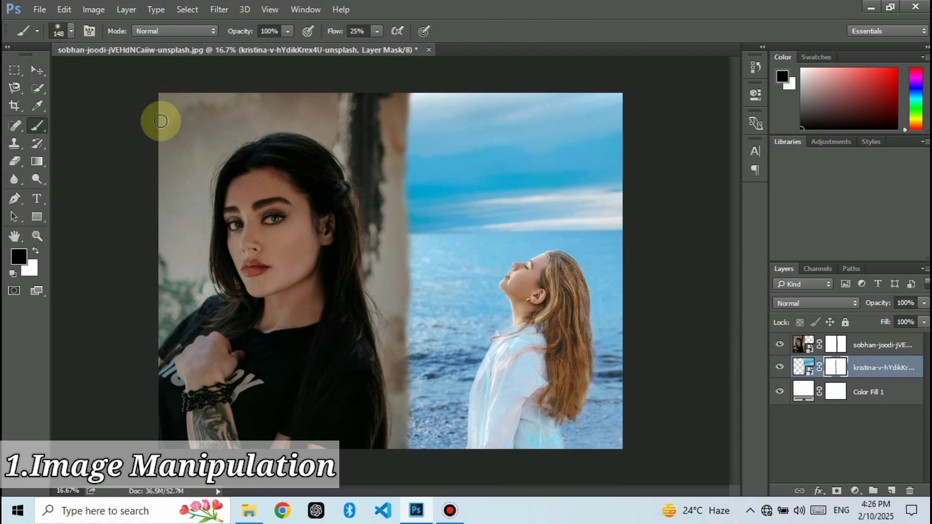
{"action": "left_click", "coordinate": [37, 72]}
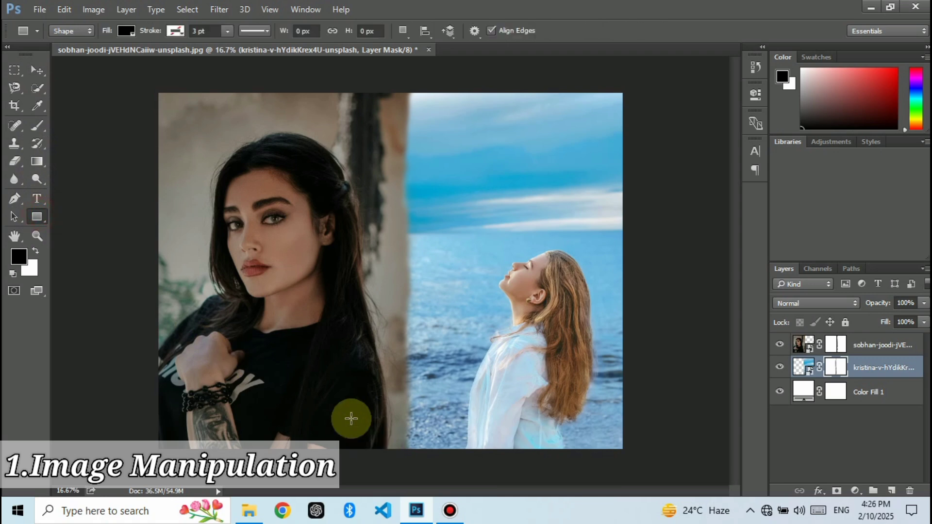
Step: Draw a black rectangle of about 684 × 253 px over the portrait's lower right area and bring its layer above the portrait
{"action": "left_click_drag", "start_coordinate": [348, 416], "coordinate": [387, 430]}
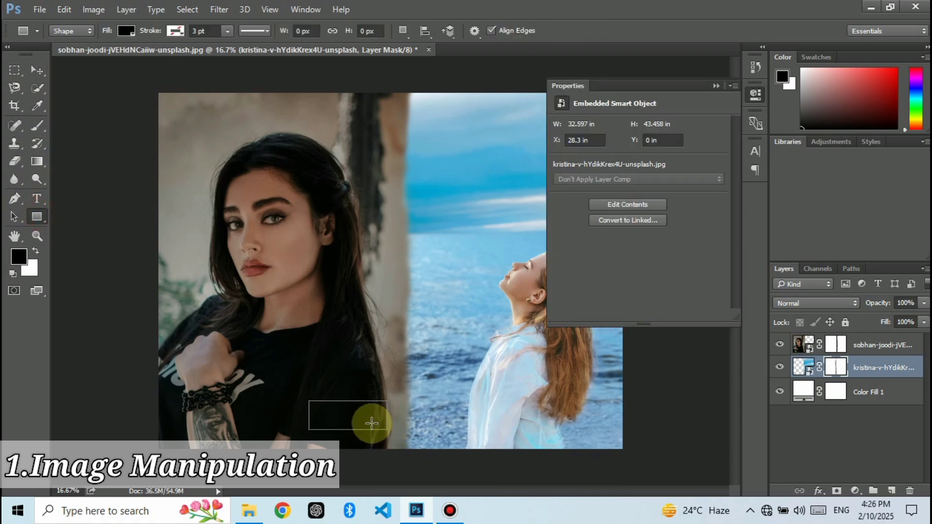
{"action": "left_click", "coordinate": [717, 87]}
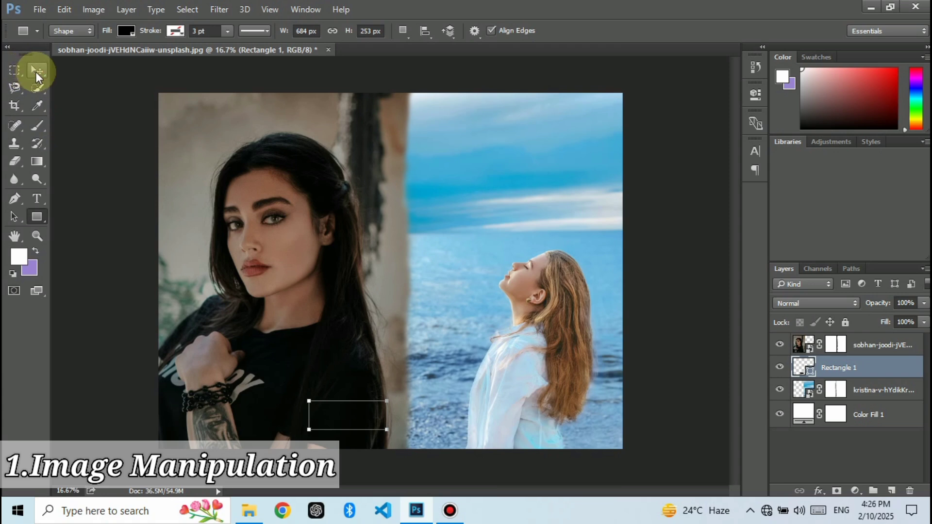
{"action": "left_click", "coordinate": [36, 71]}
{"action": "left_click_drag", "start_coordinate": [332, 428], "coordinate": [358, 430]}
{"action": "key", "text": "ctrl+z"}
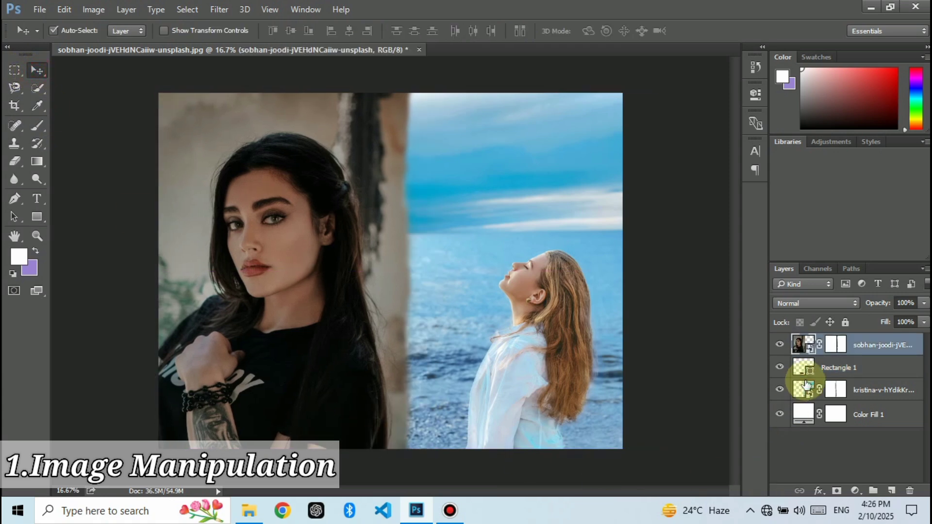
{"action": "left_click_drag", "start_coordinate": [840, 371], "coordinate": [837, 340]}
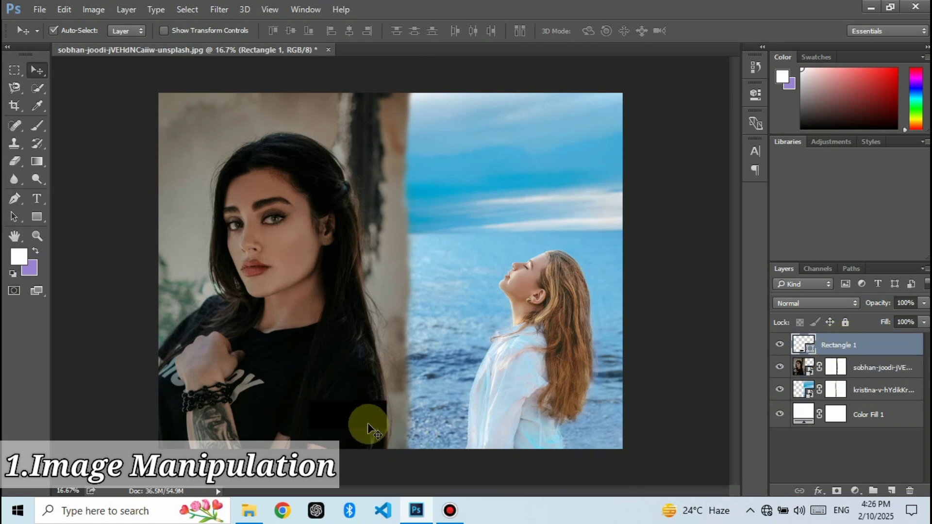
Step: Duplicate the black rectangle side by side at the seam between the photos and fill the right-hand copy with white (ffffff)
{"action": "left_click_drag", "start_coordinate": [365, 423], "coordinate": [458, 437]}
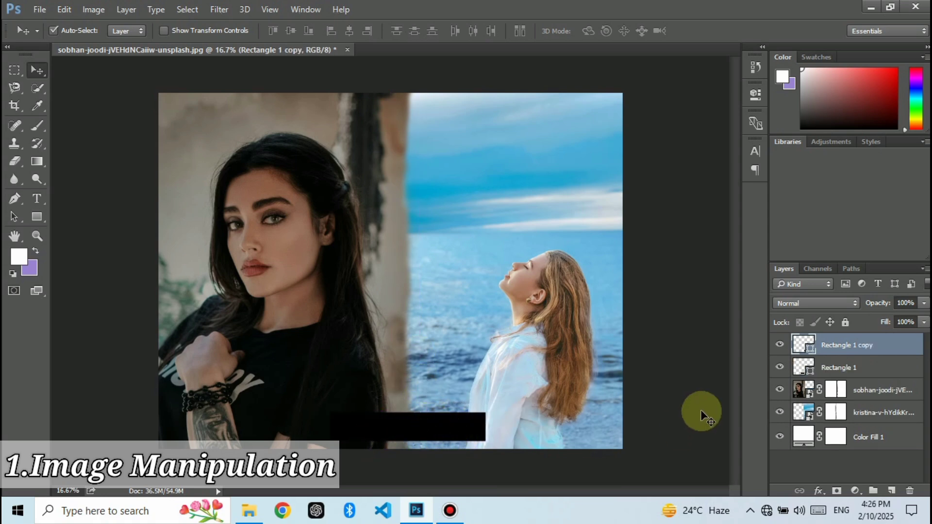
{"action": "double_click", "coordinate": [811, 349]}
{"action": "left_click_drag", "start_coordinate": [371, 312], "coordinate": [250, 266]}
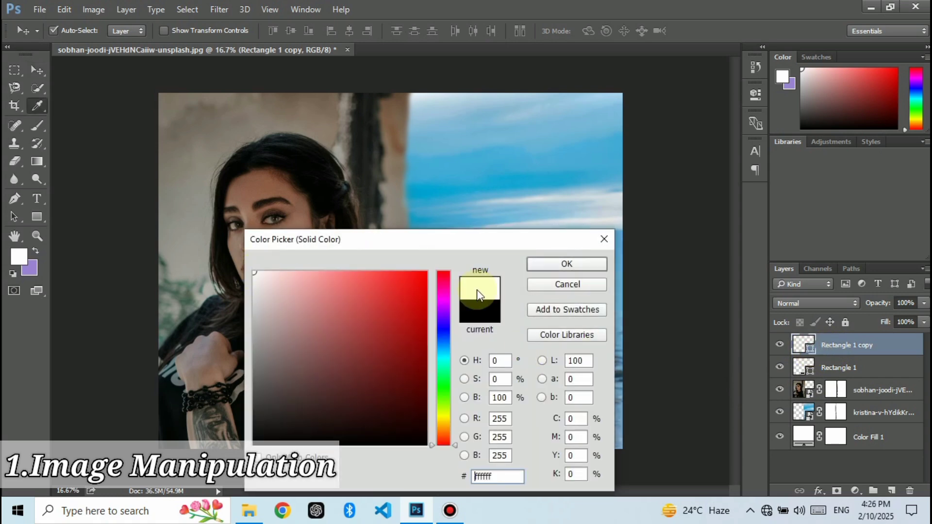
{"action": "left_click", "coordinate": [566, 264]}
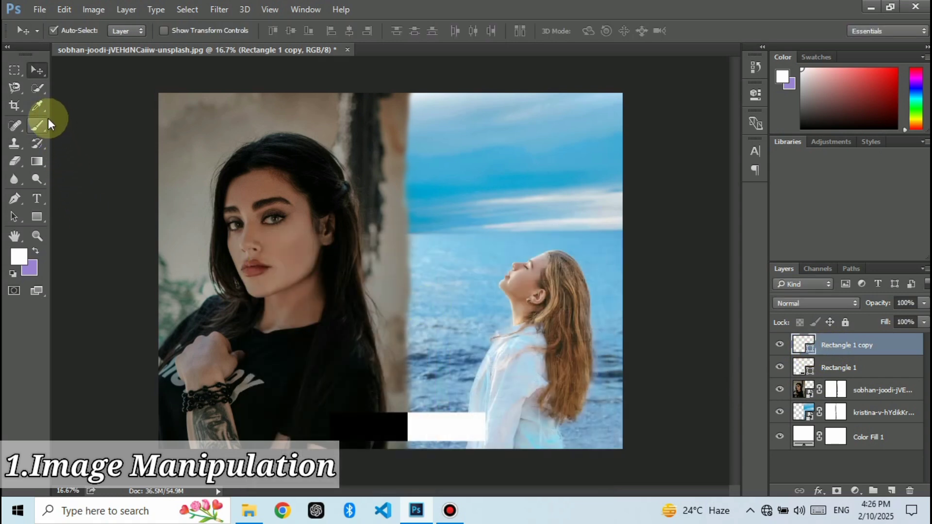
Step: Start a text layer on the black rectangle and set its font size to 120 pt
{"action": "left_click", "coordinate": [37, 197]}
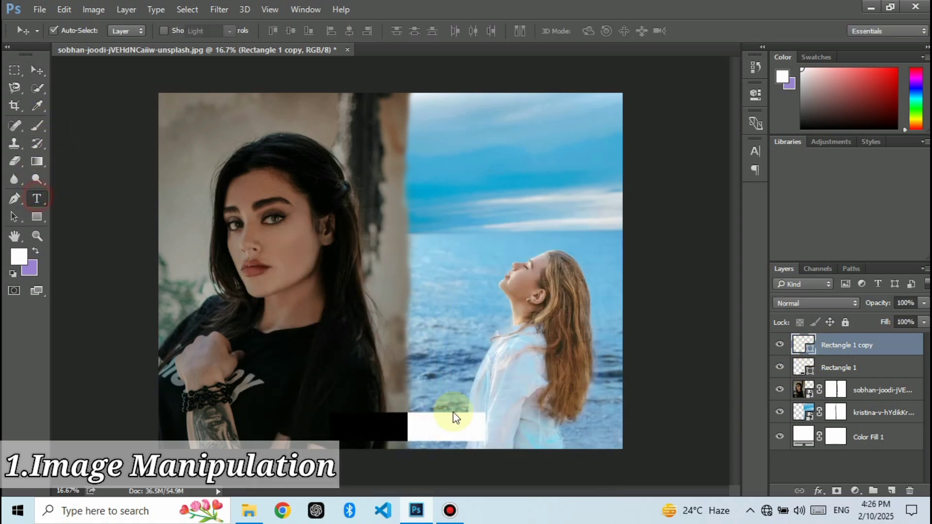
{"action": "left_click", "coordinate": [344, 425]}
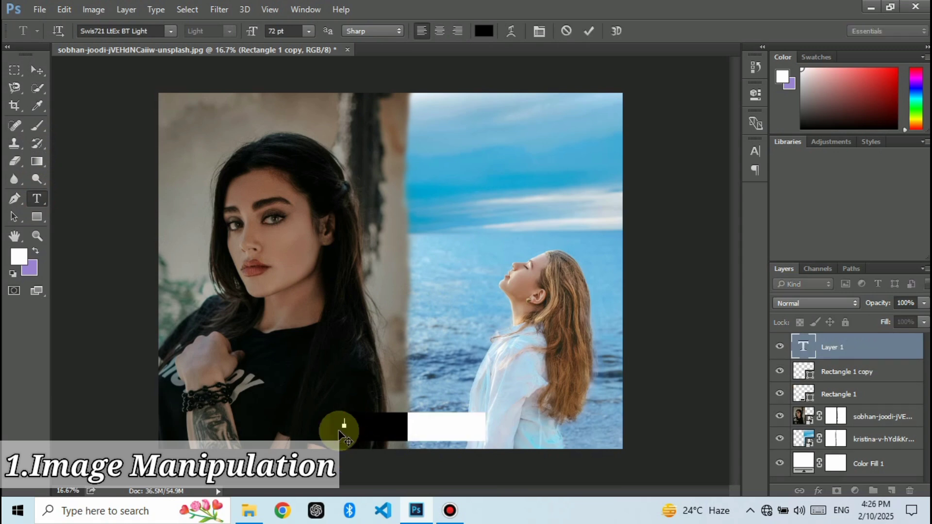
{"action": "left_click", "coordinate": [292, 30]}
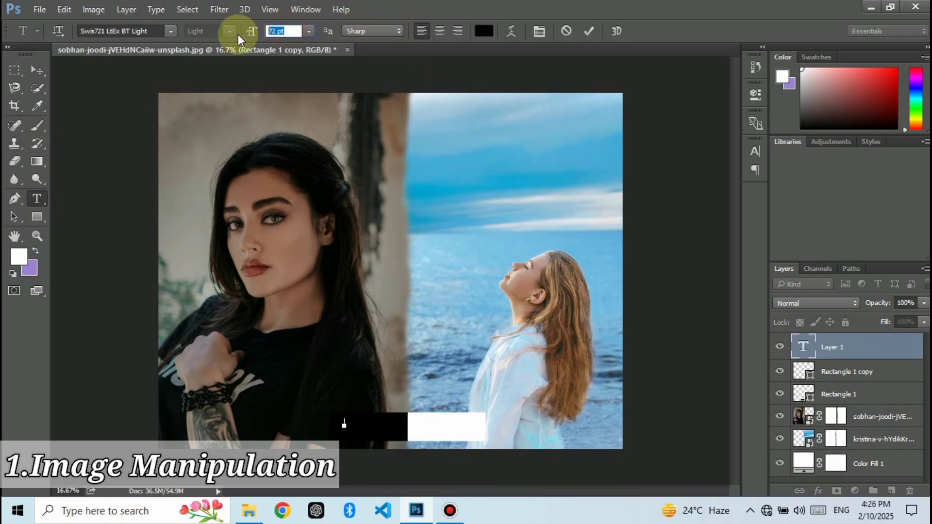
{"action": "type", "text": "120"}
{"action": "key", "text": "Return"}
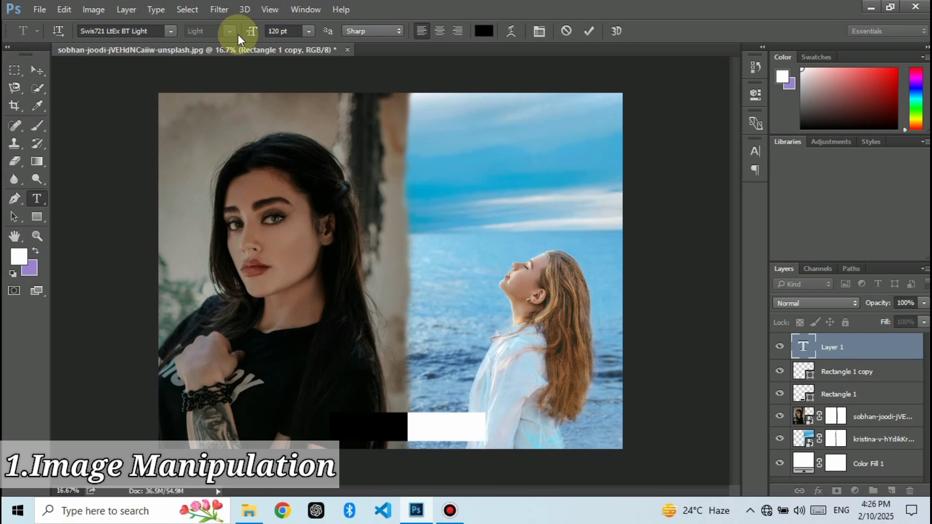
Step: Add the black text "MANI PULATING" across the two rectangles and commit it
{"action": "left_click", "coordinate": [364, 430]}
{"action": "left_click", "coordinate": [350, 431]}
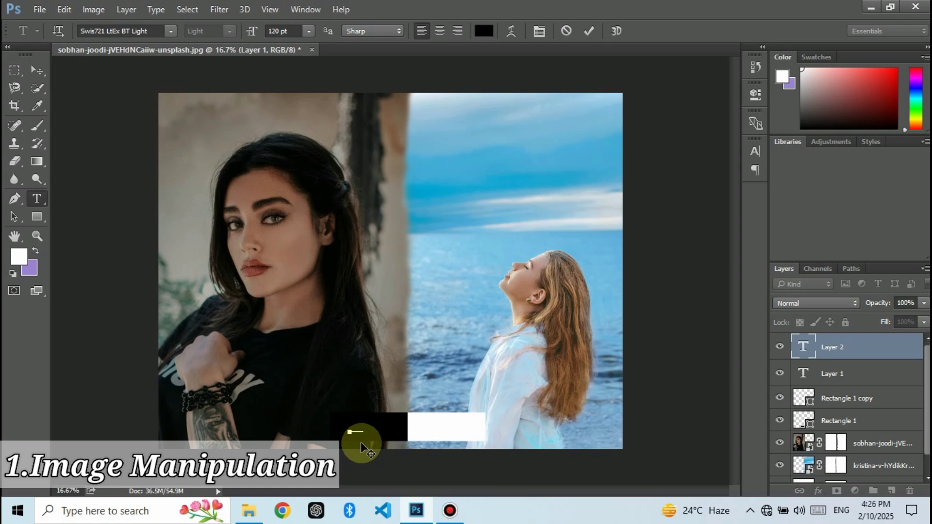
{"action": "type", "text": "IPULA"}
{"action": "type", "text": "TING"}
{"action": "key", "text": "ctrl+a"}
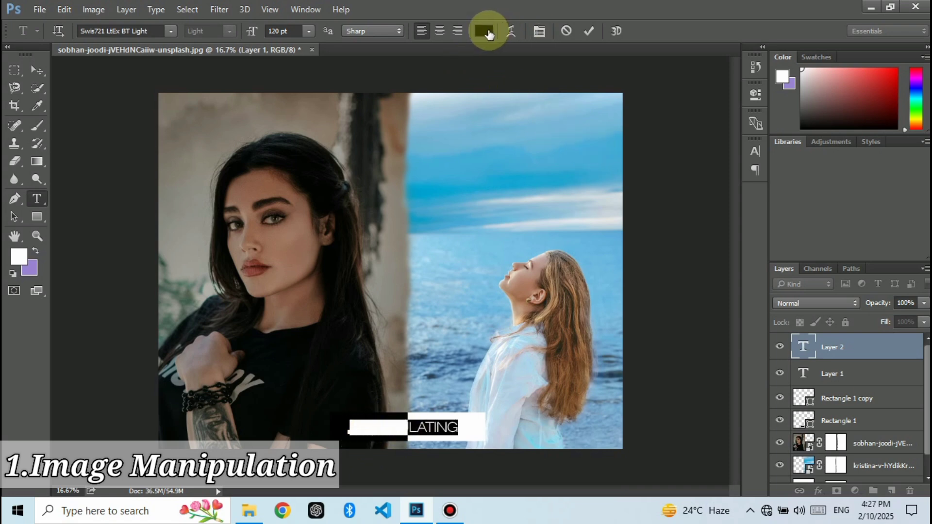
{"action": "left_click", "coordinate": [589, 31]}
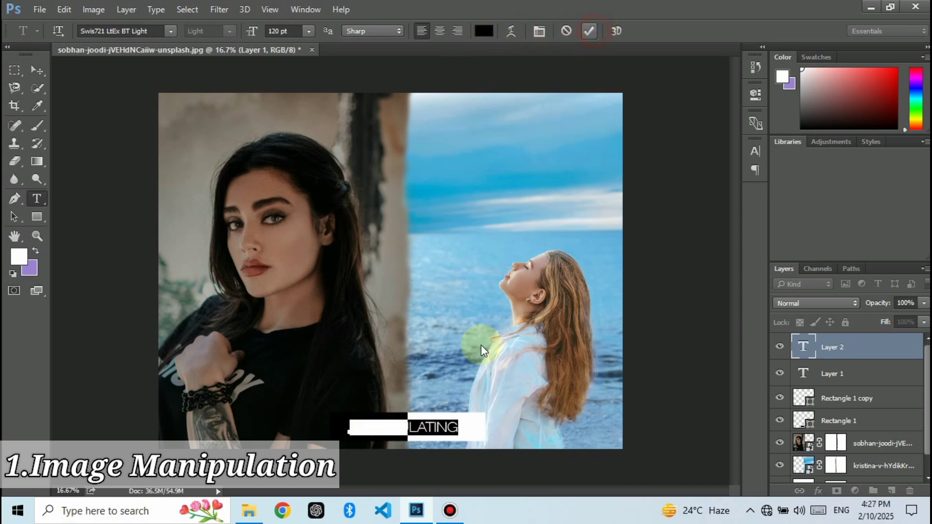
Step: Move the "MANI PULATING" text to the right so that "PULATING" starts at the white rectangle's left edge
{"action": "scroll", "coordinate": [462, 428], "scroll_direction": "up", "scroll_amount": 3}
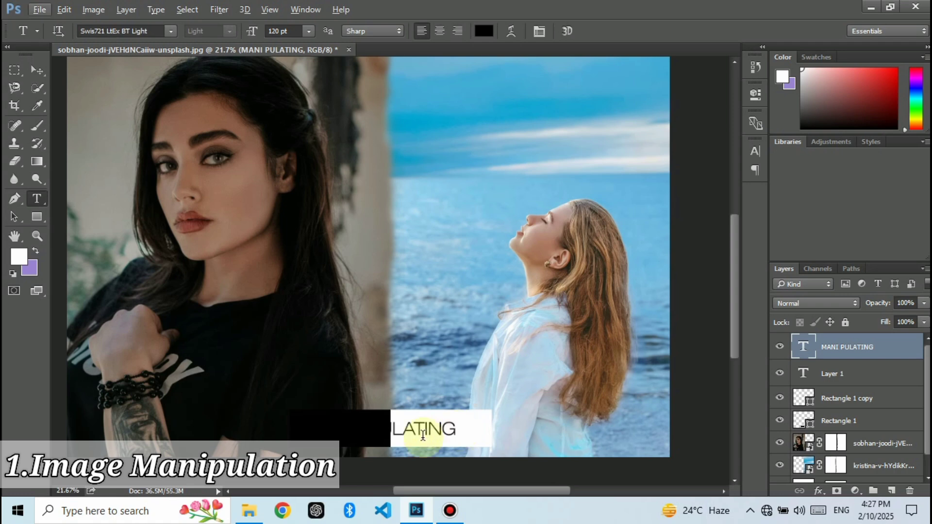
{"action": "scroll", "coordinate": [365, 441], "scroll_direction": "up", "scroll_amount": 1}
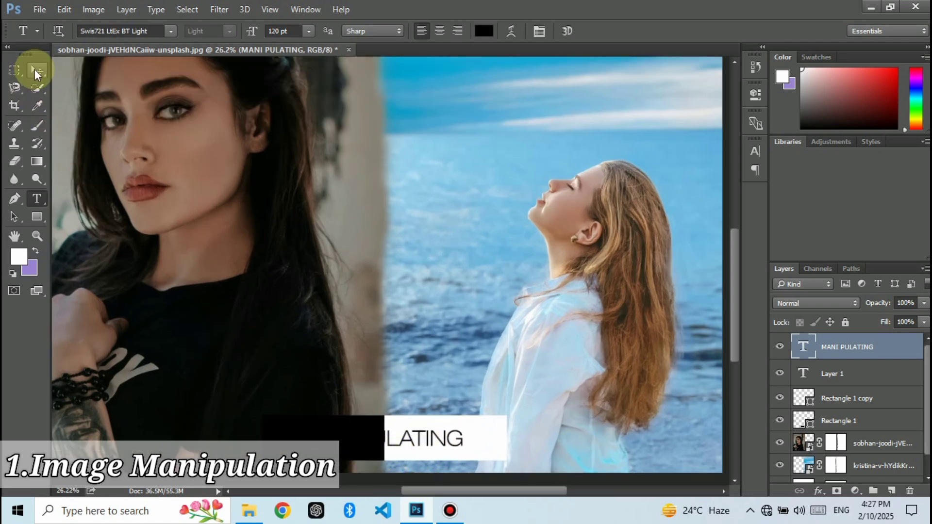
{"action": "left_click", "coordinate": [34, 69]}
{"action": "left_click_drag", "start_coordinate": [412, 445], "coordinate": [442, 444]}
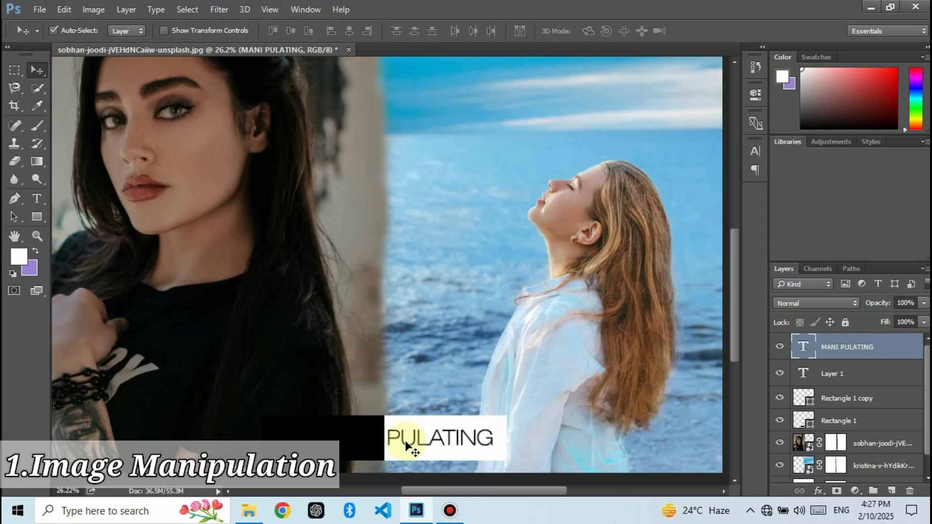
Step: Change the color of "MANI" in the "MANI PULATING" text to white and commit the edit
{"action": "double_click", "coordinate": [804, 347]}
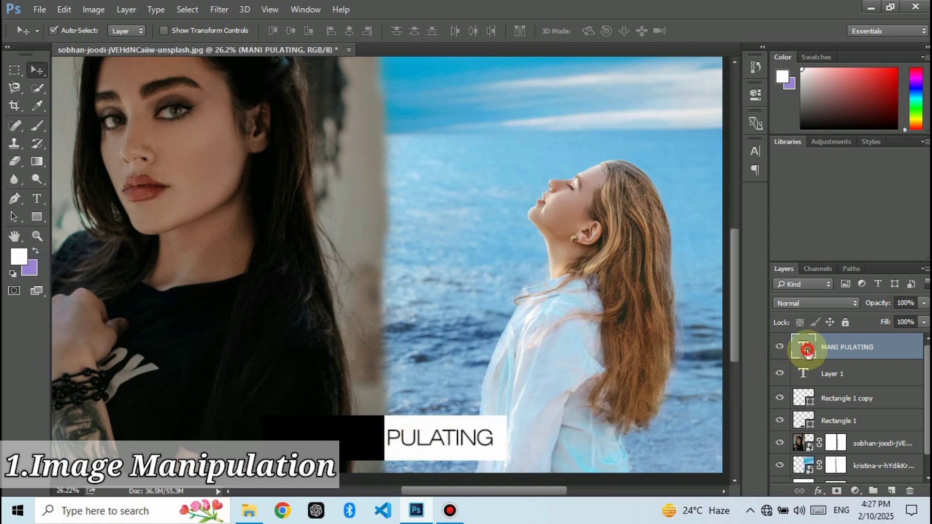
{"action": "left_click", "coordinate": [384, 434]}
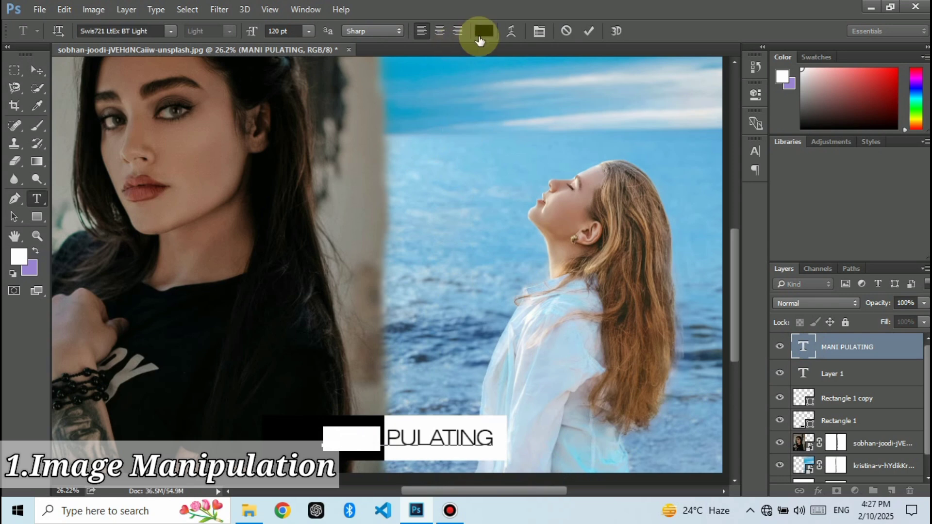
{"action": "left_click", "coordinate": [484, 31]}
{"action": "left_click_drag", "start_coordinate": [279, 299], "coordinate": [241, 269]}
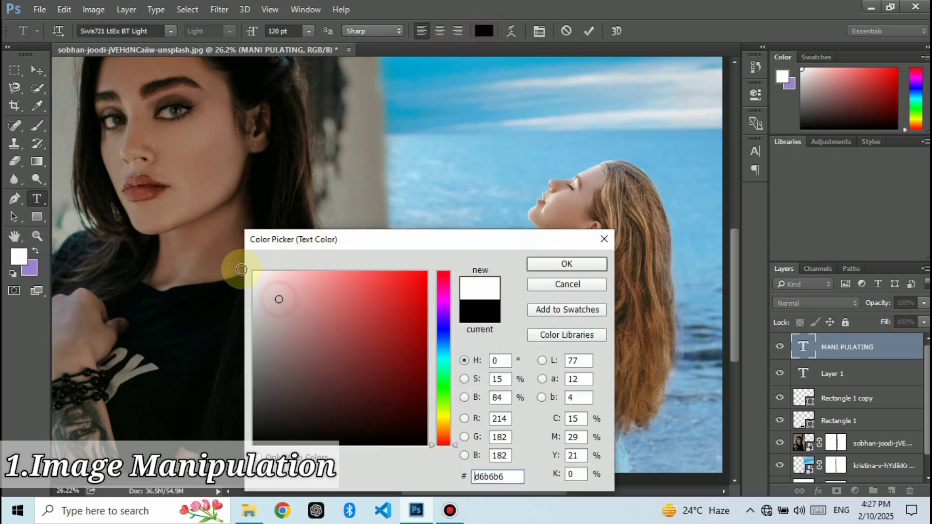
{"action": "left_click", "coordinate": [567, 264]}
{"action": "left_click", "coordinate": [589, 31]}
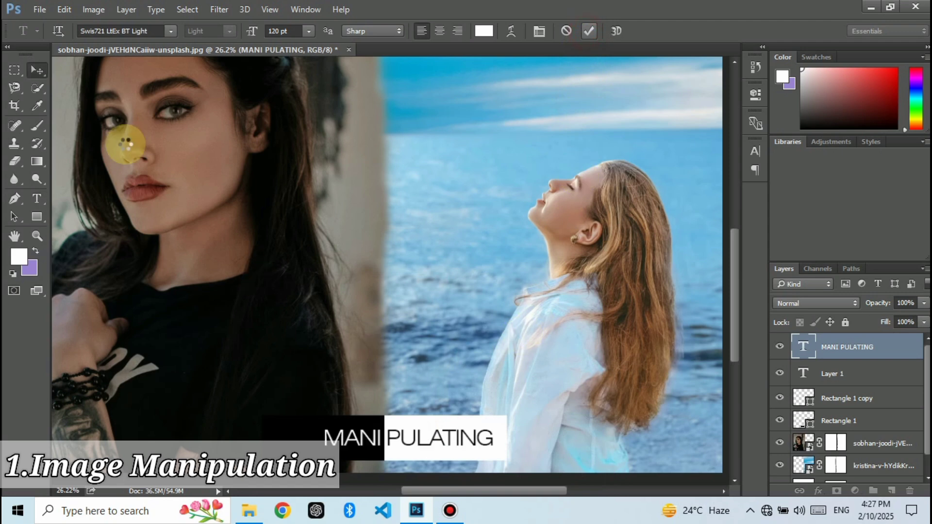
Step: Narrow the black rectangle behind "MANI" from its outer edge to about 61% width so it fits the word
{"action": "left_click", "coordinate": [37, 69]}
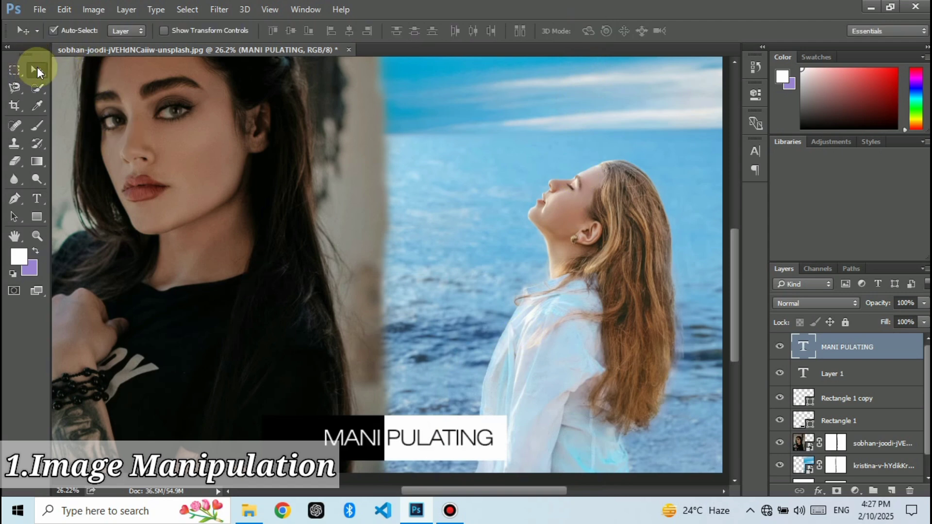
{"action": "left_click", "coordinate": [278, 442]}
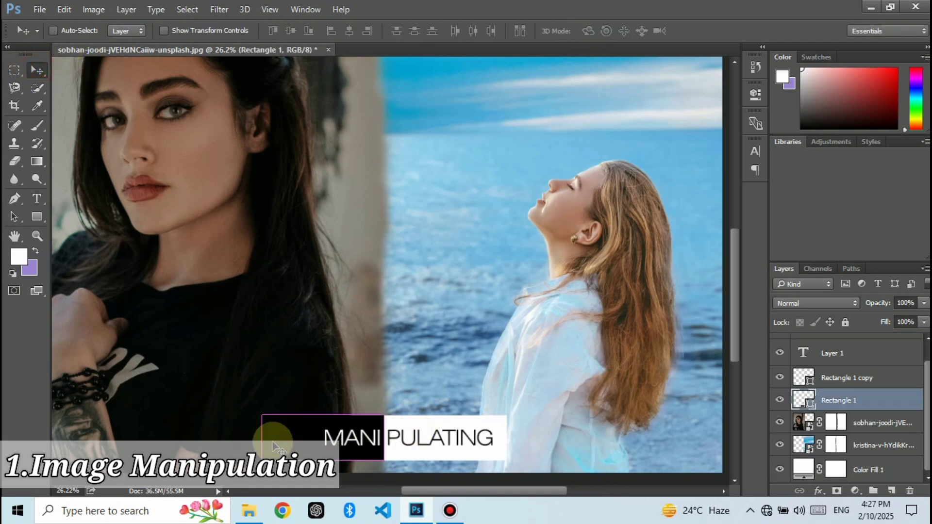
{"action": "key", "text": "ctrl+t"}
{"action": "left_click_drag", "start_coordinate": [262, 437], "coordinate": [308, 440]}
{"action": "left_click", "coordinate": [623, 30]}
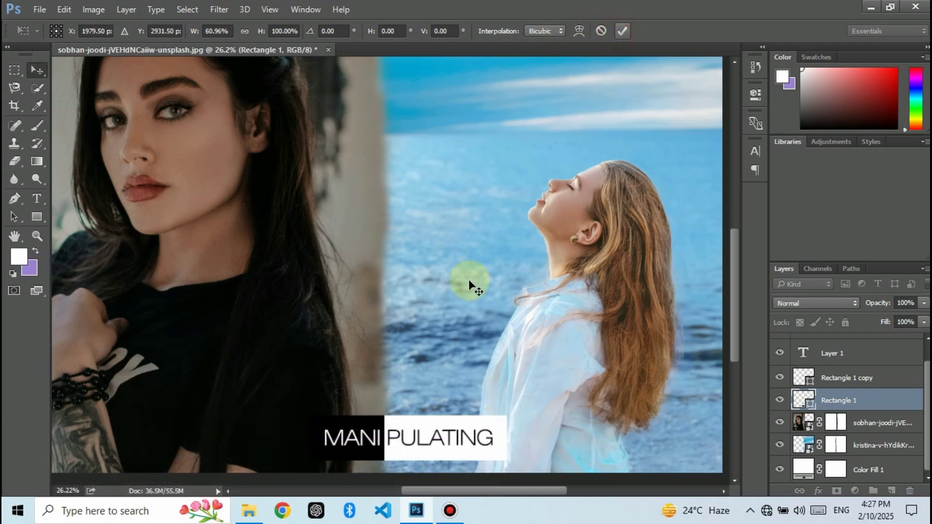
{"action": "scroll", "coordinate": [470, 286], "scroll_direction": "down", "scroll_amount": 4}
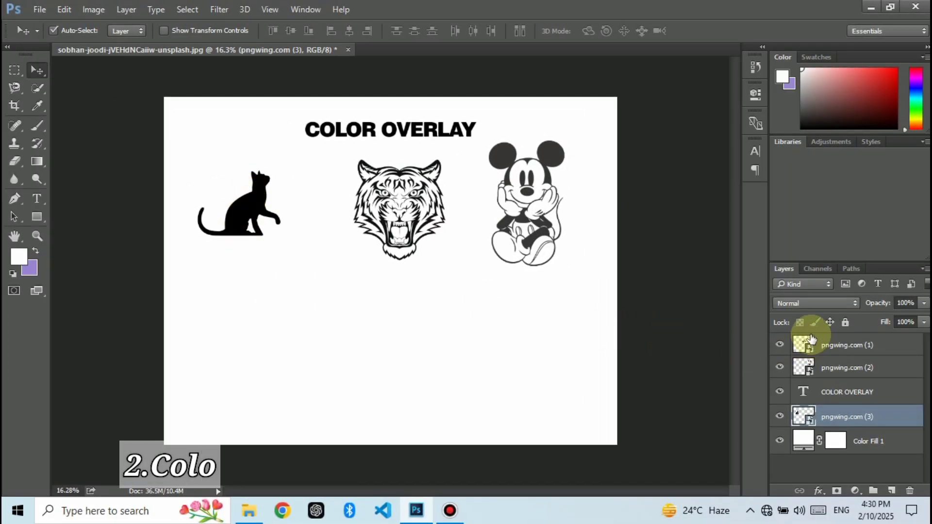
Step: Duplicate the black cat directly below the original and add a Color Overlay effect to the copy
{"action": "left_click", "coordinate": [247, 211]}
{"action": "left_click_drag", "start_coordinate": [239, 316], "coordinate": [239, 344]}
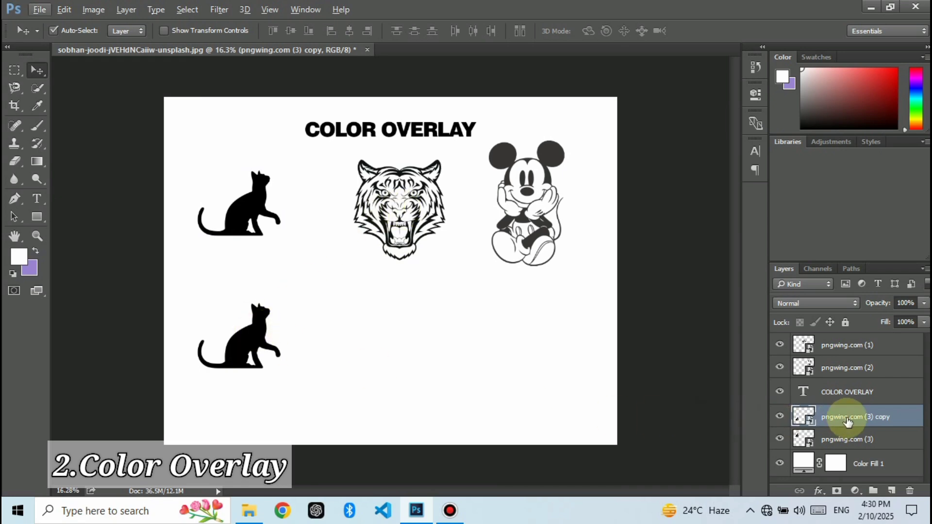
{"action": "left_click", "coordinate": [826, 492]}
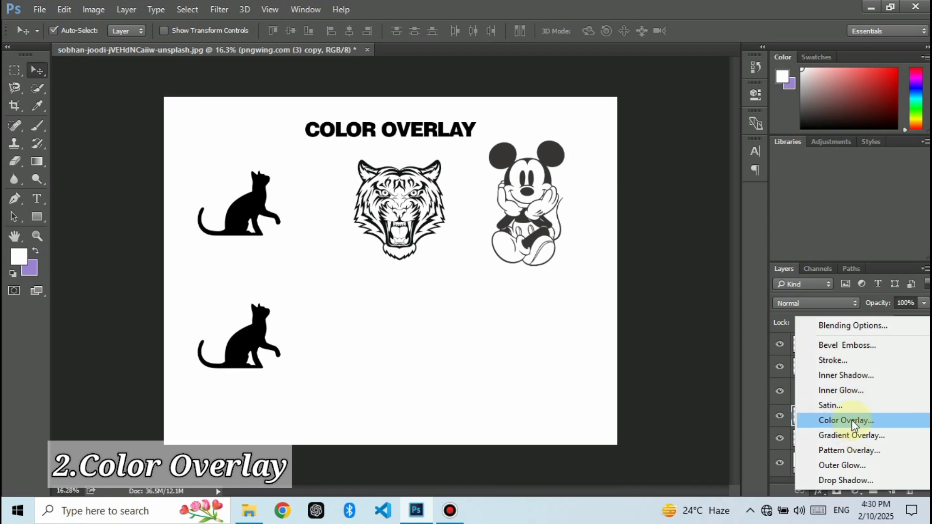
{"action": "left_click", "coordinate": [854, 420]}
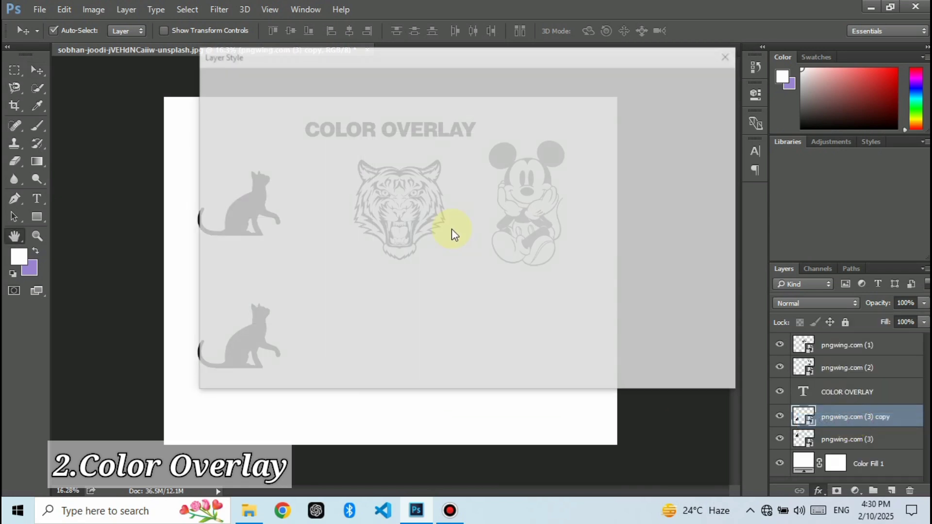
Step: Set the lower cat's Color Overlay to blue (202ff5) and apply the layer style
{"action": "left_click_drag", "start_coordinate": [413, 66], "coordinate": [575, 76]}
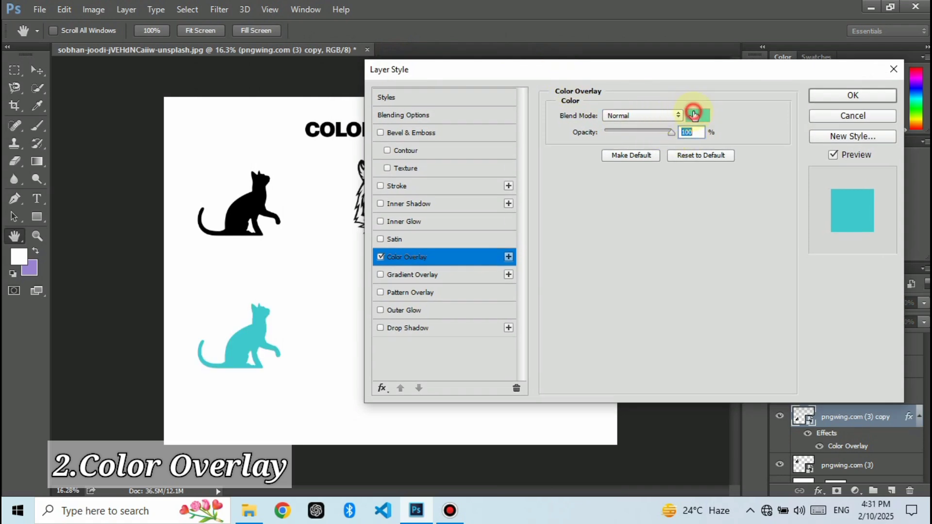
{"action": "left_click", "coordinate": [694, 114]}
{"action": "left_click", "coordinate": [444, 330]}
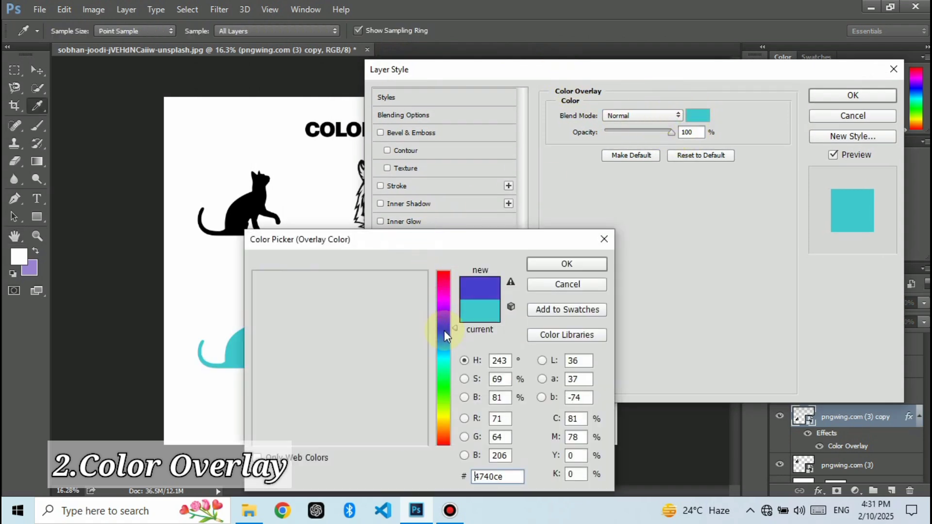
{"action": "left_click_drag", "start_coordinate": [391, 301], "coordinate": [405, 278]}
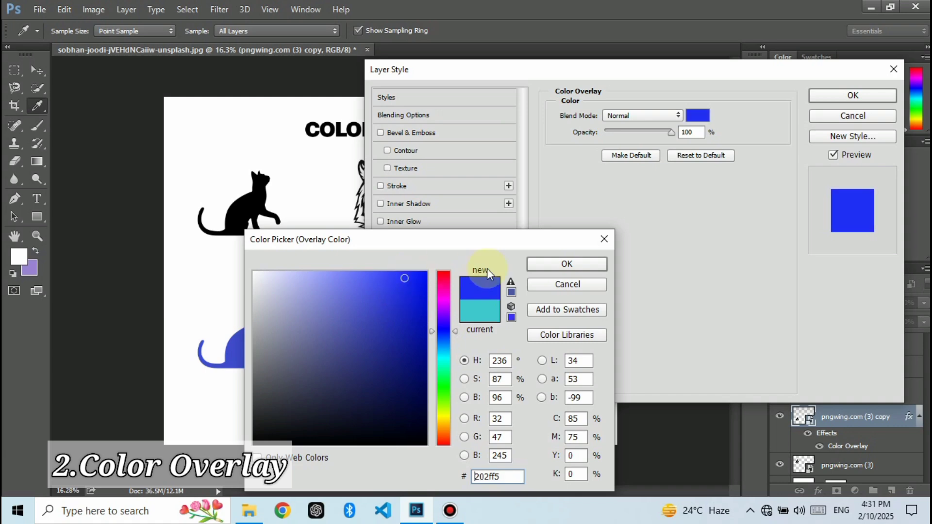
{"action": "left_click", "coordinate": [546, 264]}
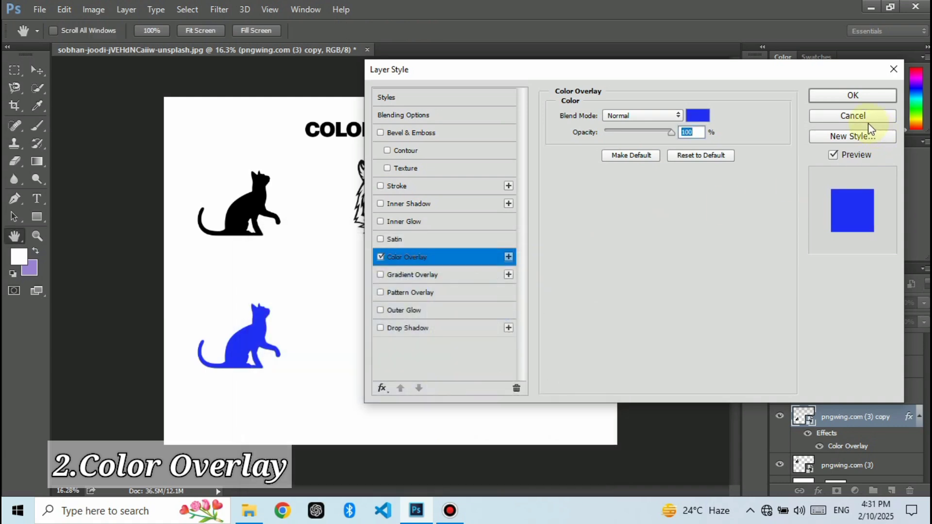
{"action": "left_click", "coordinate": [855, 97]}
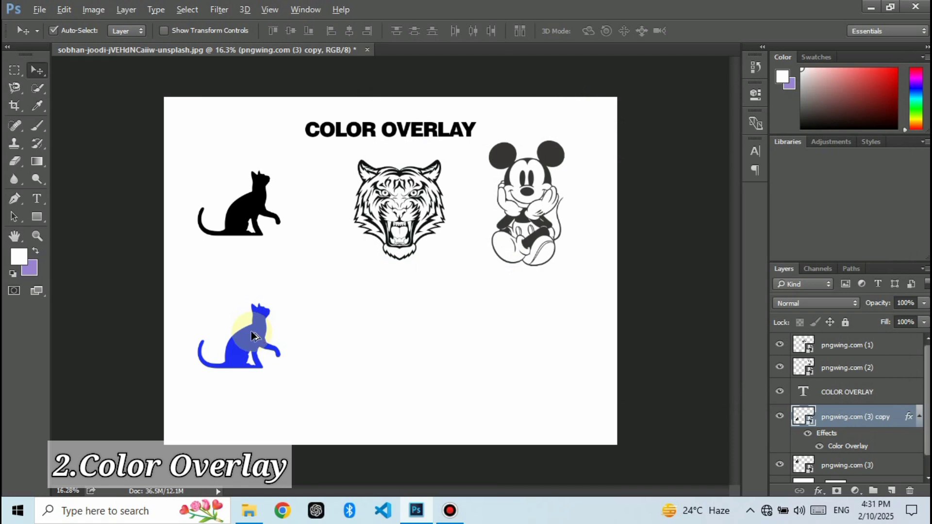
Step: Duplicate the blue cat diagonally below itself and change the copy's Color Overlay to purple
{"action": "left_click_drag", "start_coordinate": [251, 332], "coordinate": [289, 386]}
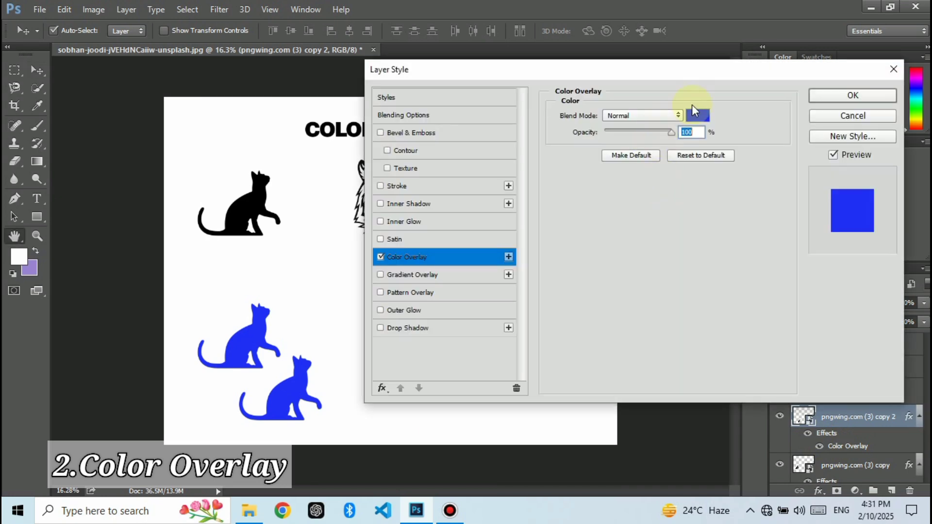
{"action": "left_click", "coordinate": [698, 116]}
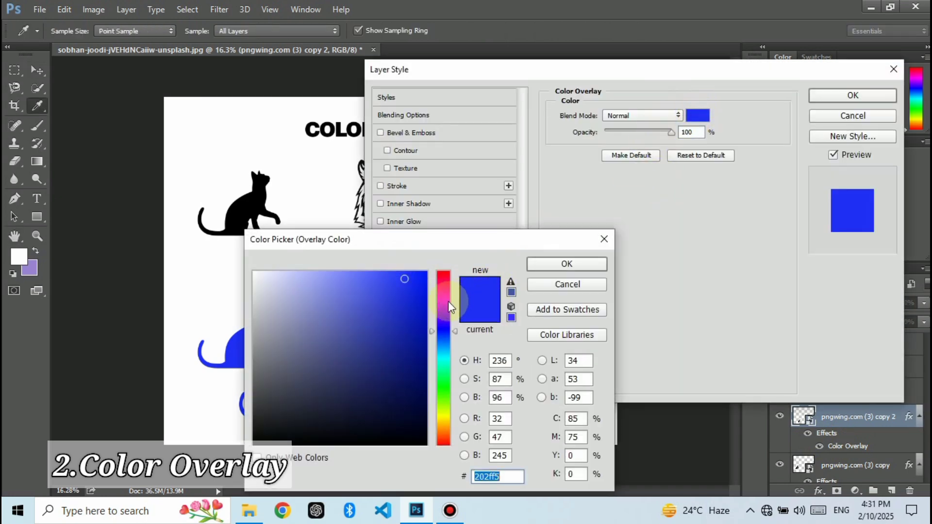
{"action": "left_click", "coordinate": [443, 306]}
{"action": "mouse_move", "coordinate": [401, 291]}
{"action": "left_mouse_down"}
{"action": "mouse_move", "coordinate": [395, 281]}
{"action": "mouse_move", "coordinate": [376, 301]}
{"action": "left_mouse_up"}
{"action": "left_click", "coordinate": [547, 264]}
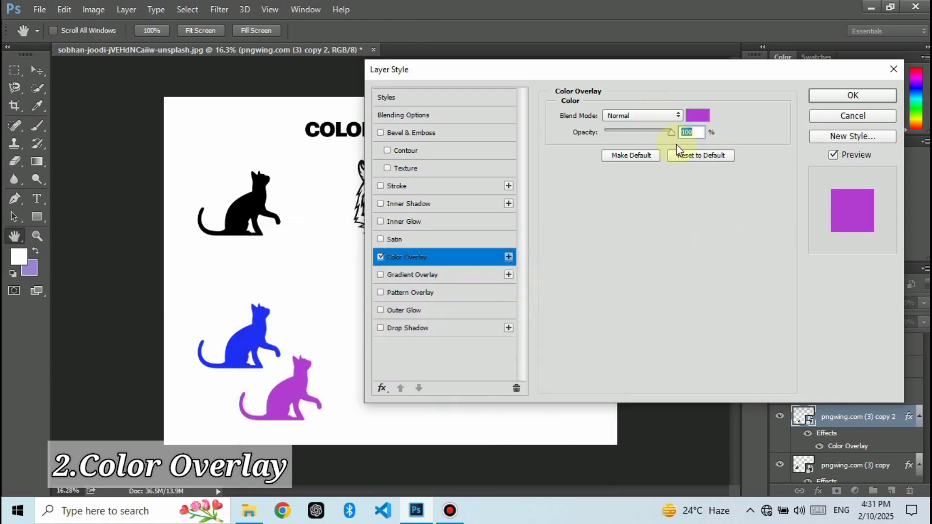
{"action": "key", "text": "v"}
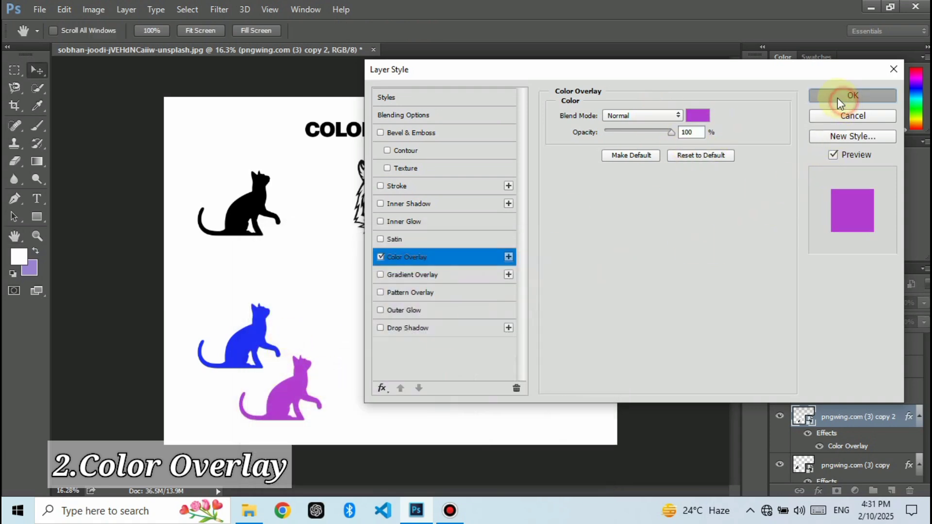
{"action": "left_click", "coordinate": [845, 97]}
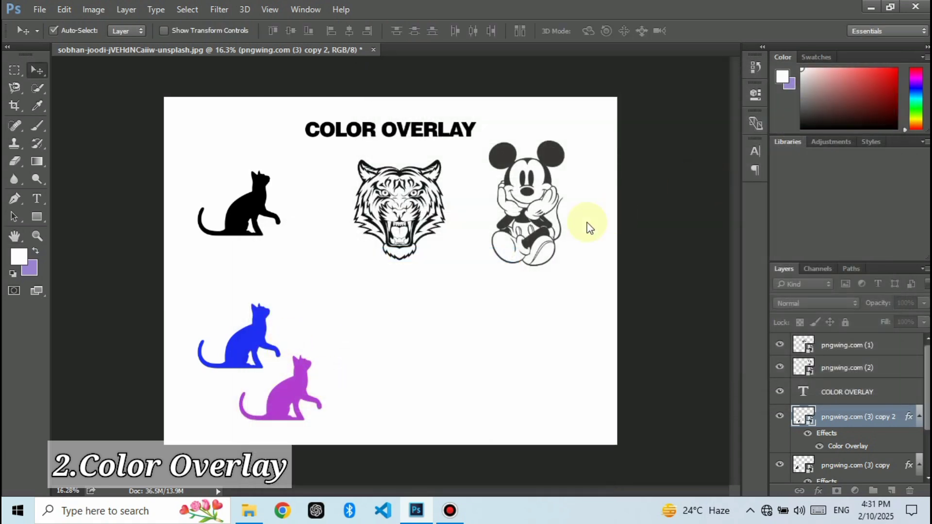
Step: Duplicate the tiger head below the original and copy the layer style of the blue cat
{"action": "left_click", "coordinate": [410, 200]}
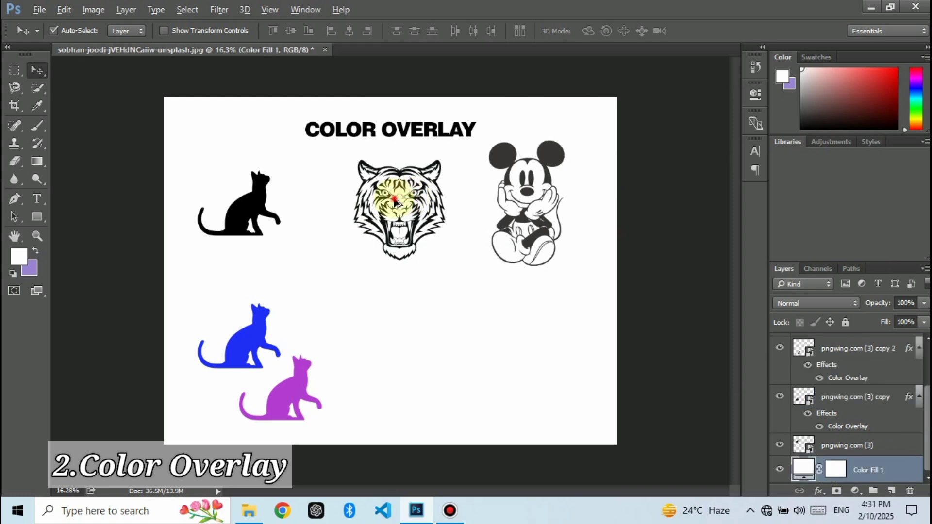
{"action": "left_click_drag", "start_coordinate": [395, 203], "coordinate": [378, 299]}
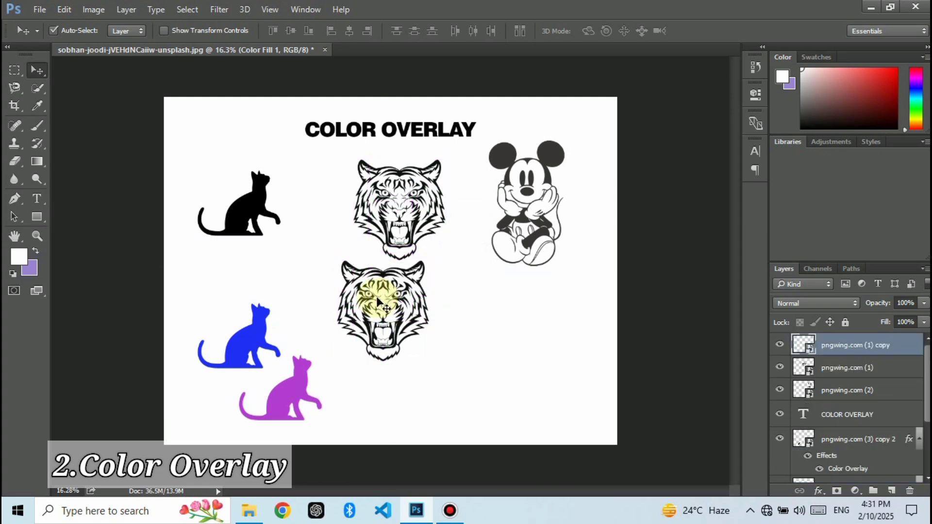
{"action": "scroll", "coordinate": [896, 444], "scroll_direction": "down", "scroll_amount": 2}
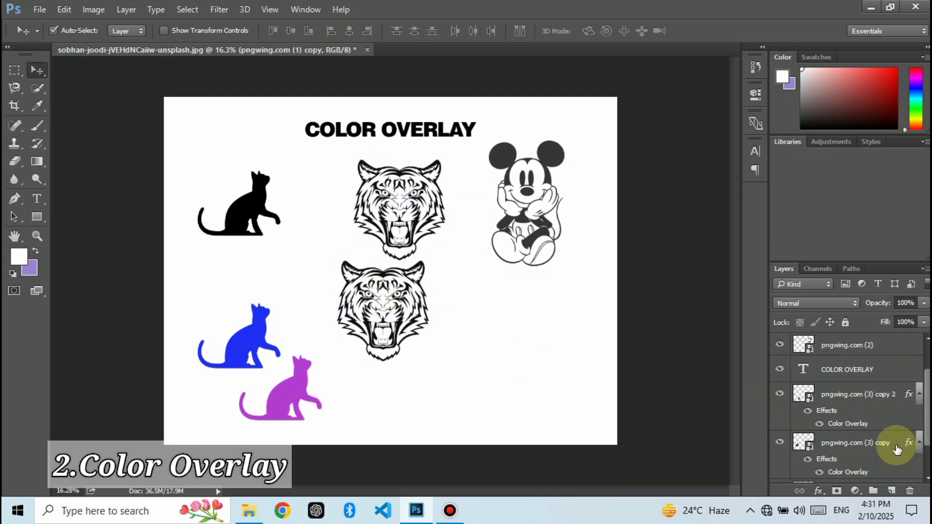
{"action": "left_click", "coordinate": [851, 445]}
{"action": "right_click", "coordinate": [851, 443]}
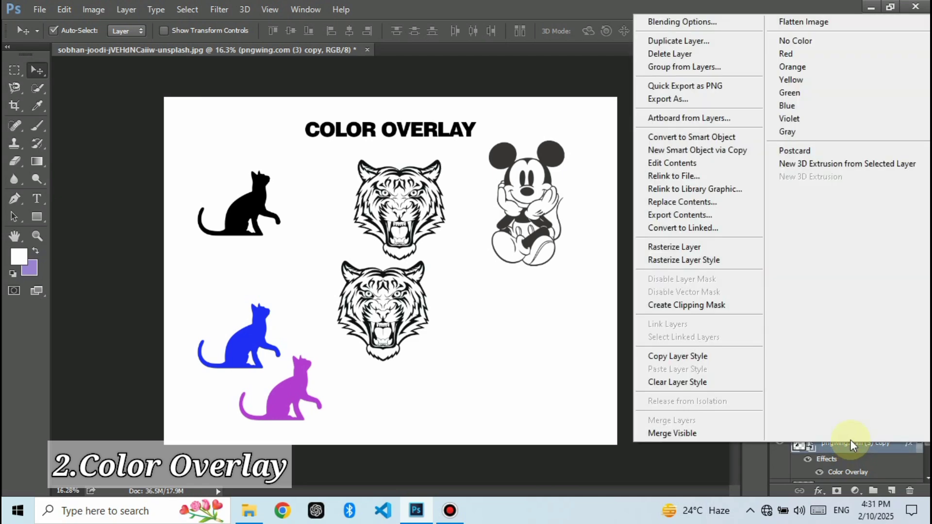
{"action": "left_click", "coordinate": [699, 357]}
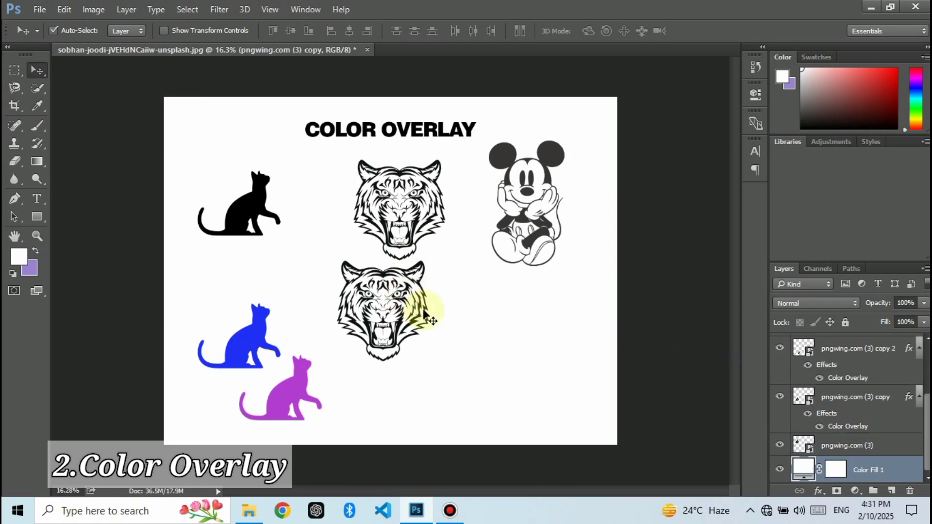
Step: Paste the copied blue overlay style onto the lower tiger head's layer
{"action": "left_click", "coordinate": [381, 325]}
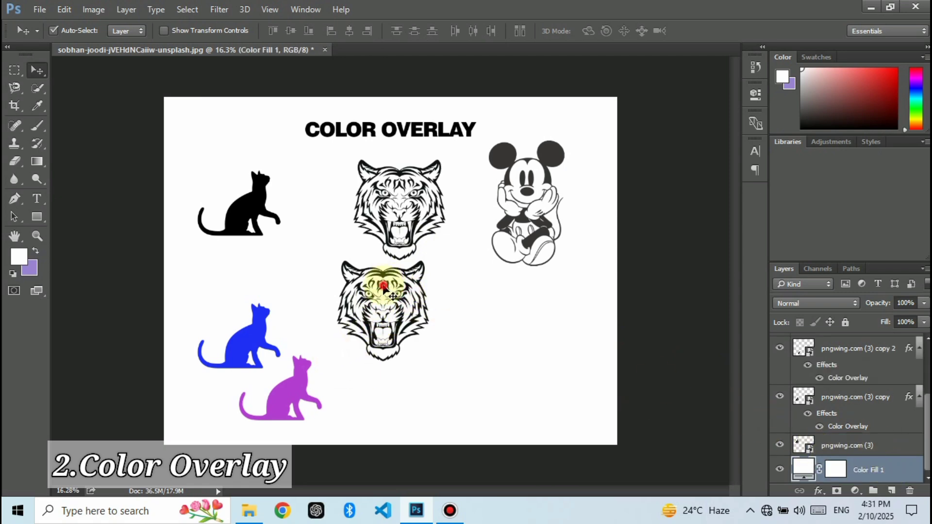
{"action": "scroll", "coordinate": [846, 364], "scroll_direction": "up", "scroll_amount": 5}
{"action": "left_click", "coordinate": [846, 343]}
{"action": "right_click", "coordinate": [846, 344]}
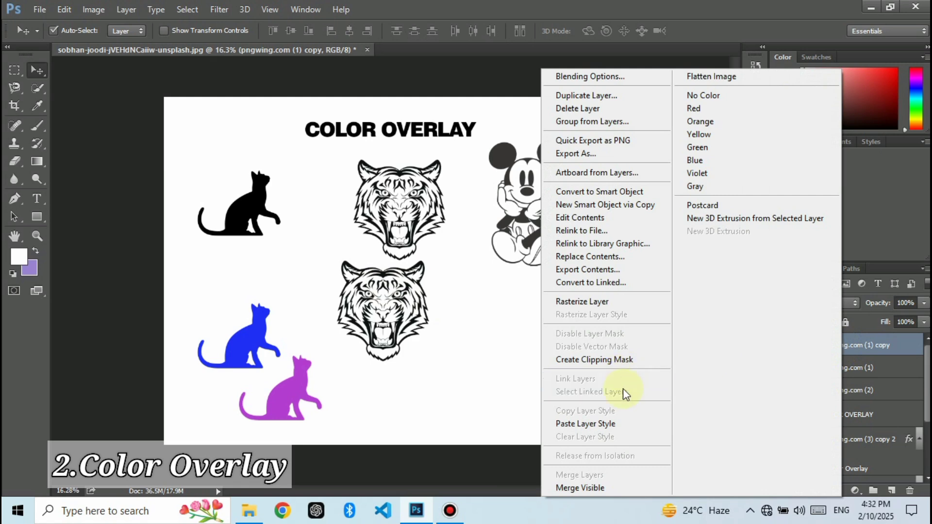
{"action": "left_click", "coordinate": [613, 424]}
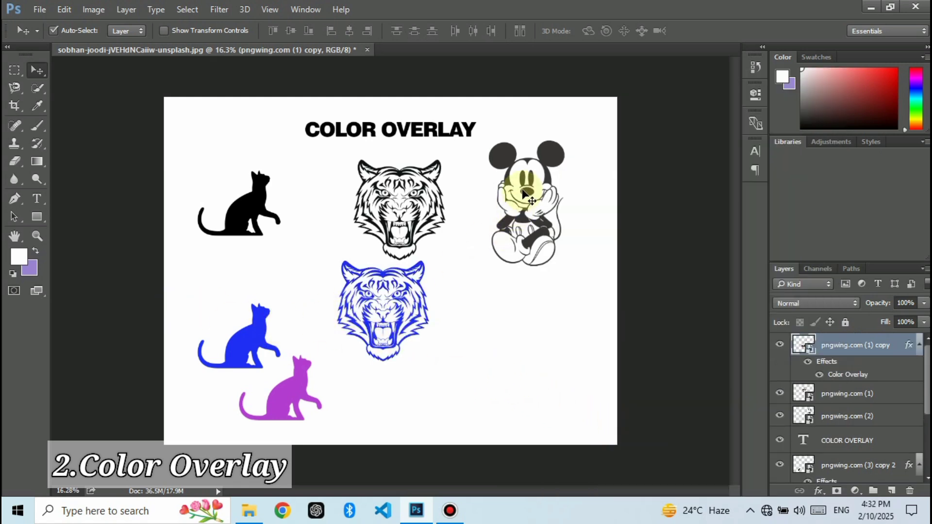
Step: Duplicate the Mickey Mouse drawing below the original and copy the layer style of the purple cat
{"action": "left_click_drag", "start_coordinate": [526, 195], "coordinate": [498, 335]}
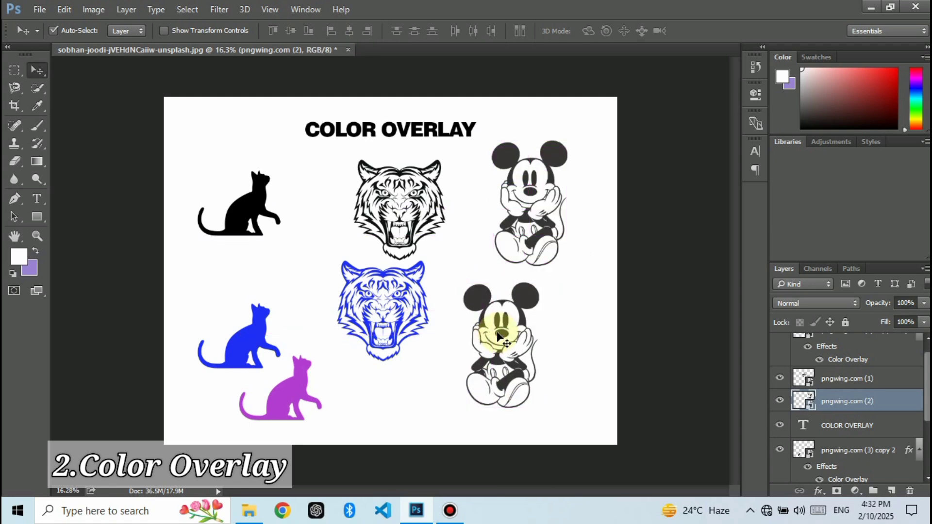
{"action": "scroll", "coordinate": [891, 429], "scroll_direction": "down", "scroll_amount": 3}
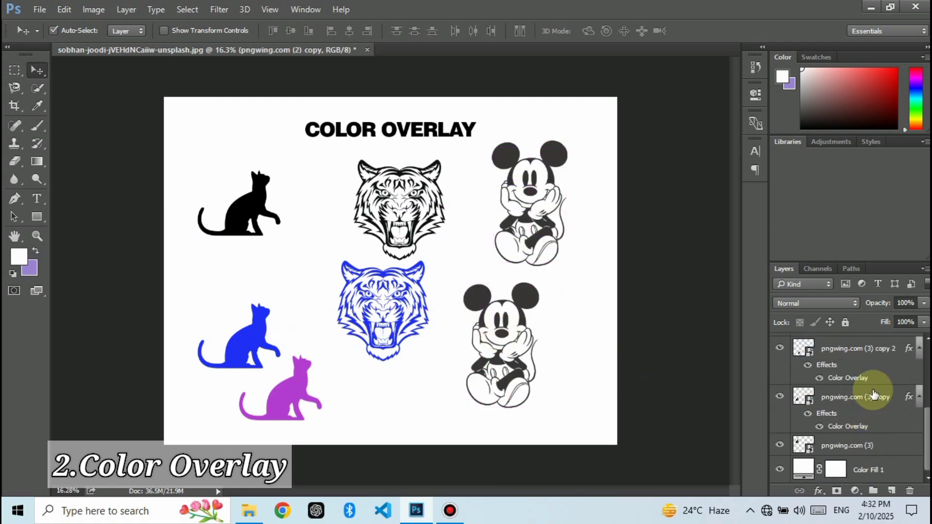
{"action": "left_click", "coordinate": [858, 351]}
{"action": "right_click", "coordinate": [855, 352]}
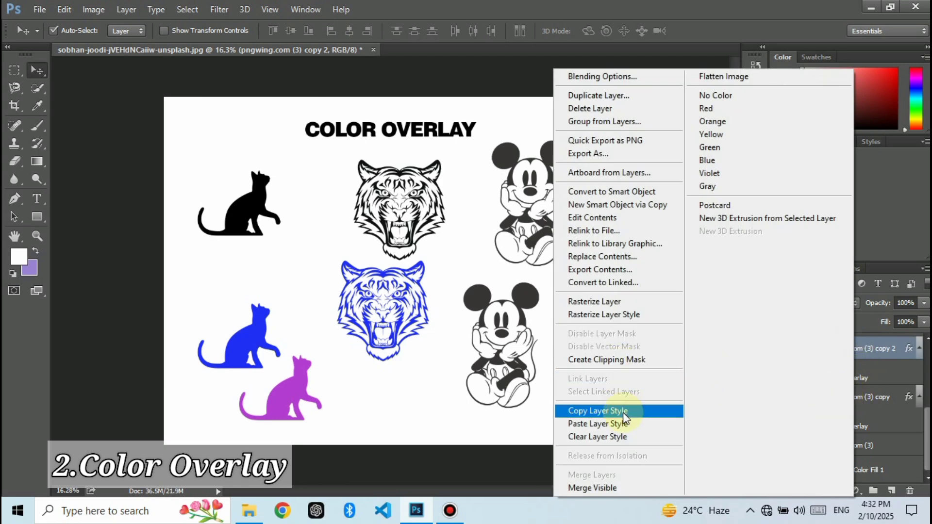
{"action": "left_click", "coordinate": [606, 412]}
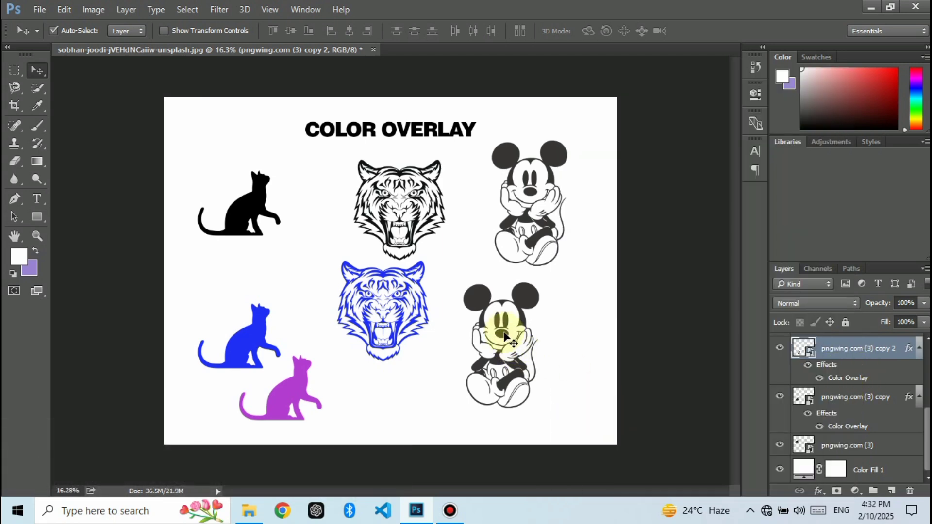
Step: Paste the copied purple overlay style onto the lower Mickey Mouse's layer
{"action": "left_click", "coordinate": [524, 290]}
{"action": "left_click", "coordinate": [863, 400]}
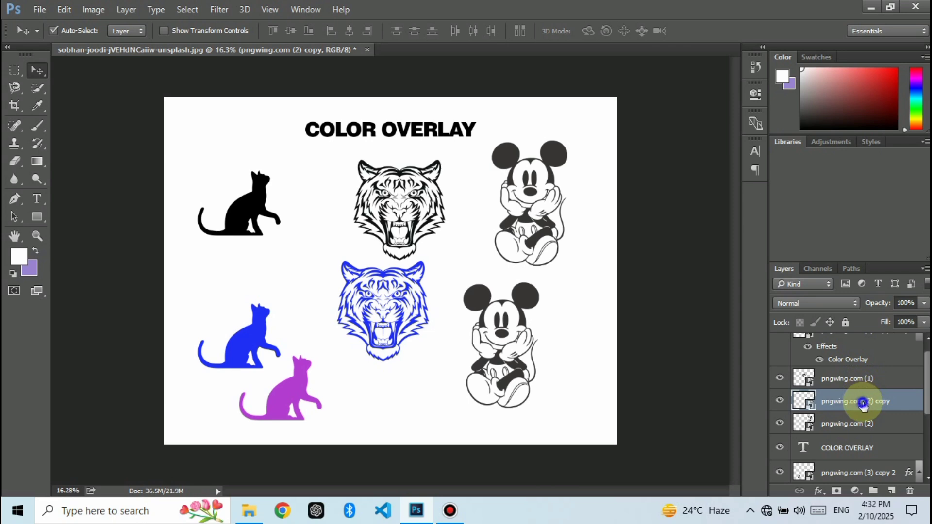
{"action": "right_click", "coordinate": [863, 403]}
{"action": "left_click", "coordinate": [632, 423]}
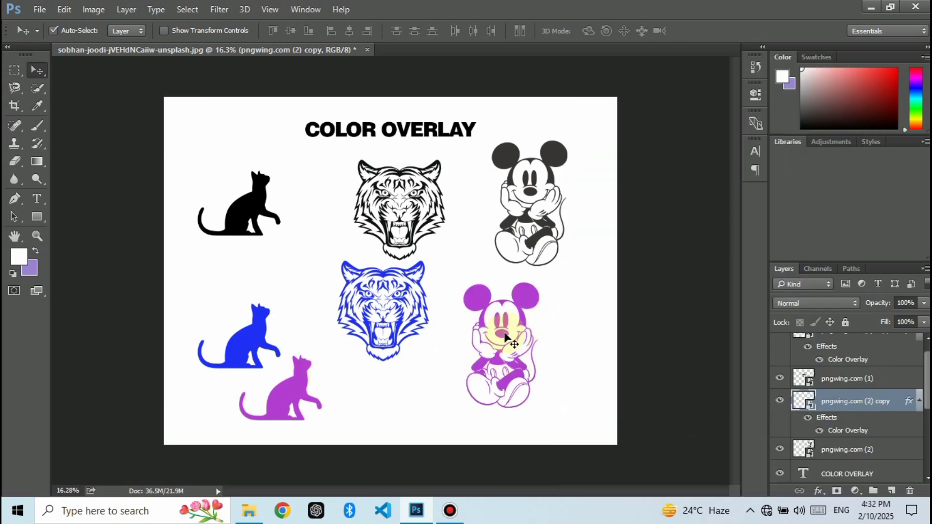
Step: Move the purple Mickey Mouse copy slightly to the right, beneath the original drawing
{"action": "left_click_drag", "start_coordinate": [521, 302], "coordinate": [534, 304]}
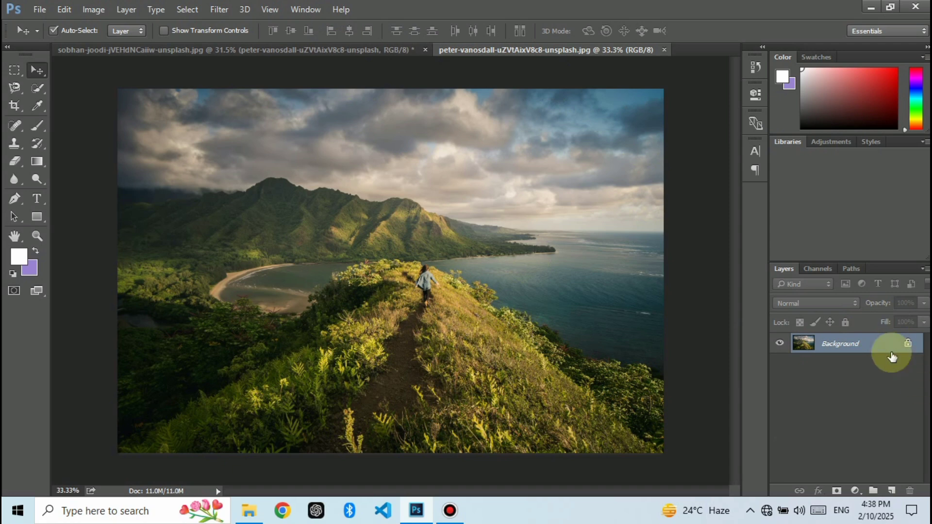
Step: Unlock the landscape photo's Background layer and make a rectangular selection around the person walking on the hill path
{"action": "left_click", "coordinate": [908, 347]}
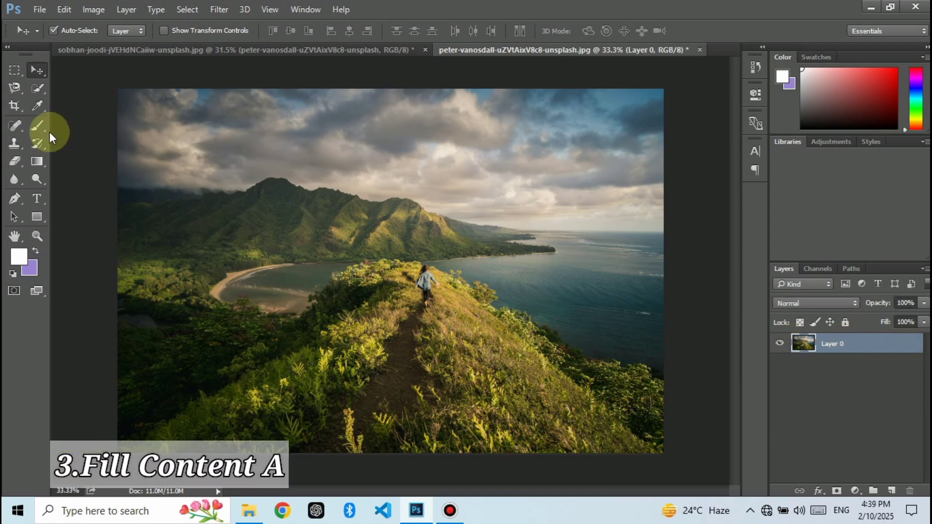
{"action": "left_click", "coordinate": [14, 70]}
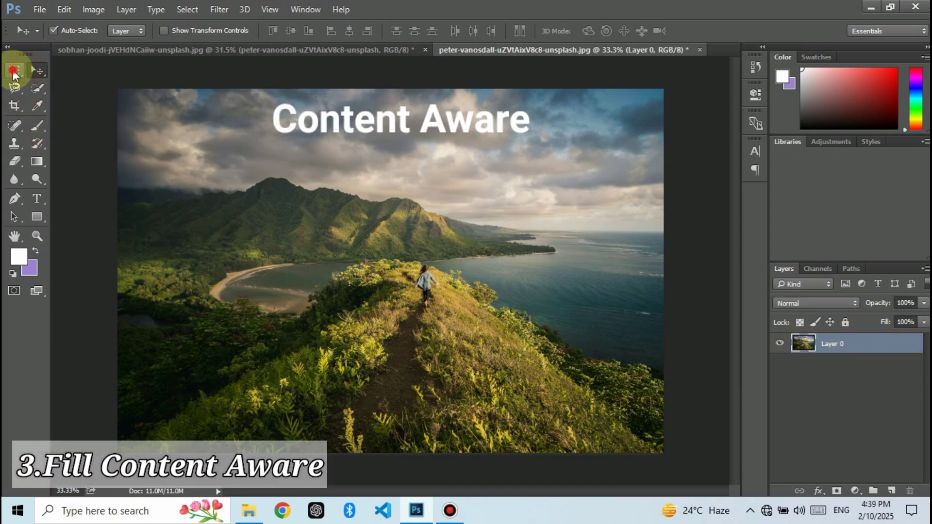
{"action": "left_click_drag", "start_coordinate": [398, 253], "coordinate": [458, 321]}
{"action": "scroll", "coordinate": [427, 292], "scroll_direction": "up", "scroll_amount": 1}
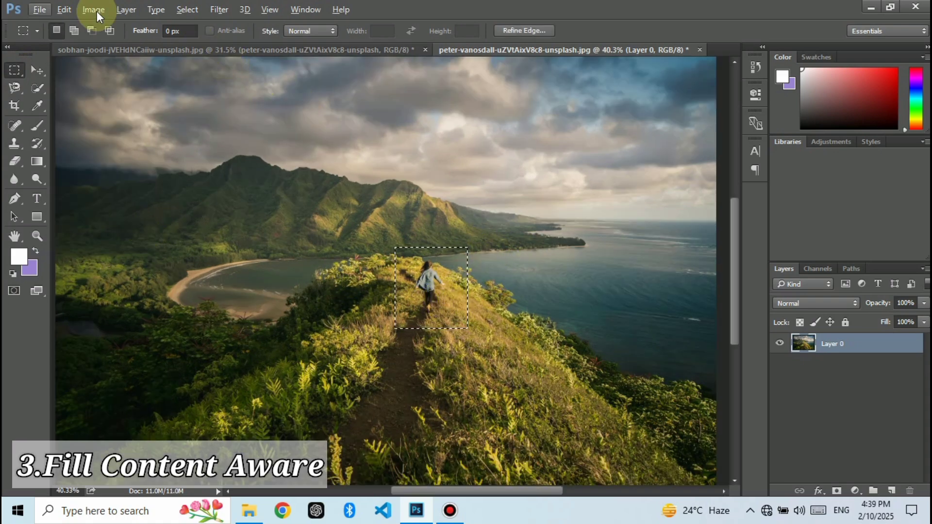
Step: Fill the selected area around the person with Content-Aware contents, using Normal mode at 100% opacity
{"action": "left_click", "coordinate": [63, 10]}
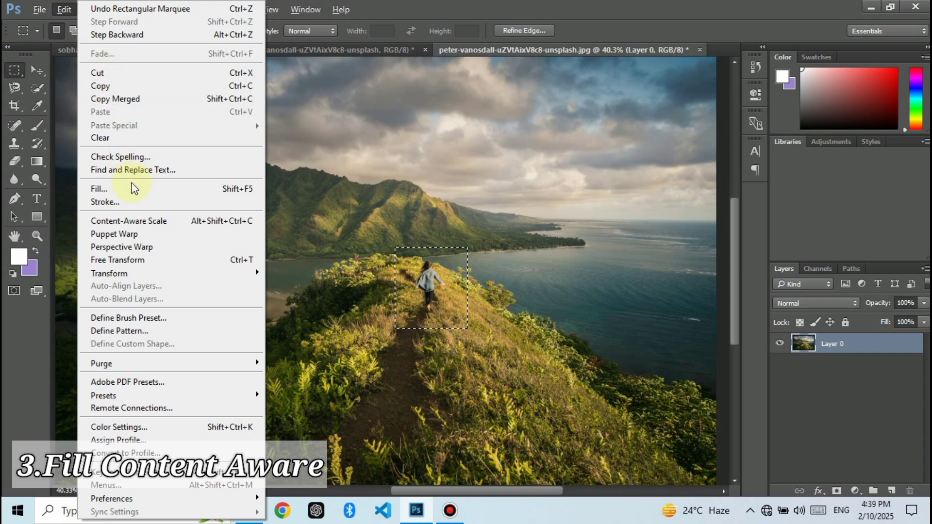
{"action": "left_click", "coordinate": [132, 185]}
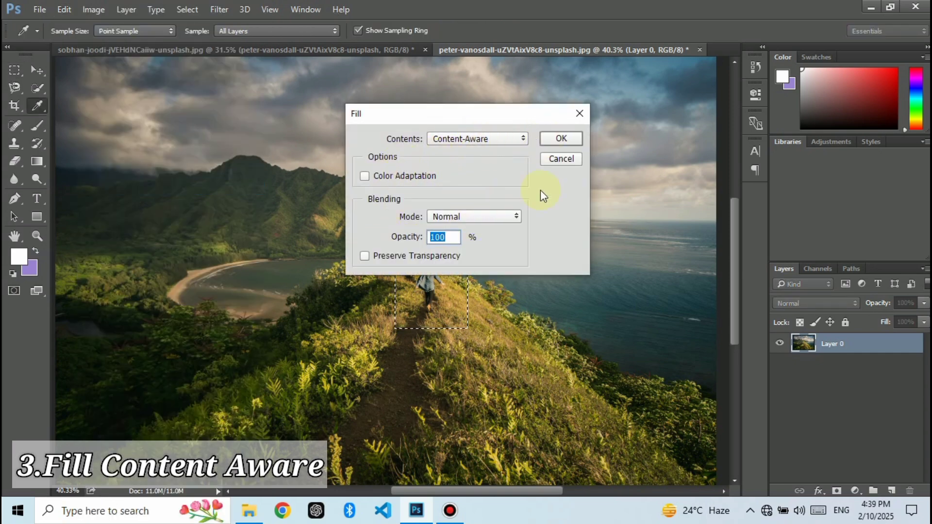
{"action": "left_click", "coordinate": [560, 139]}
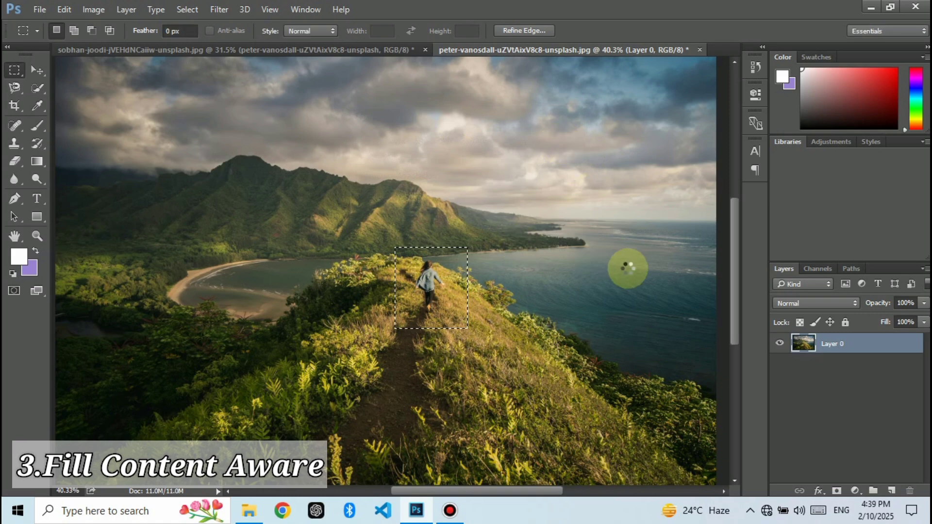